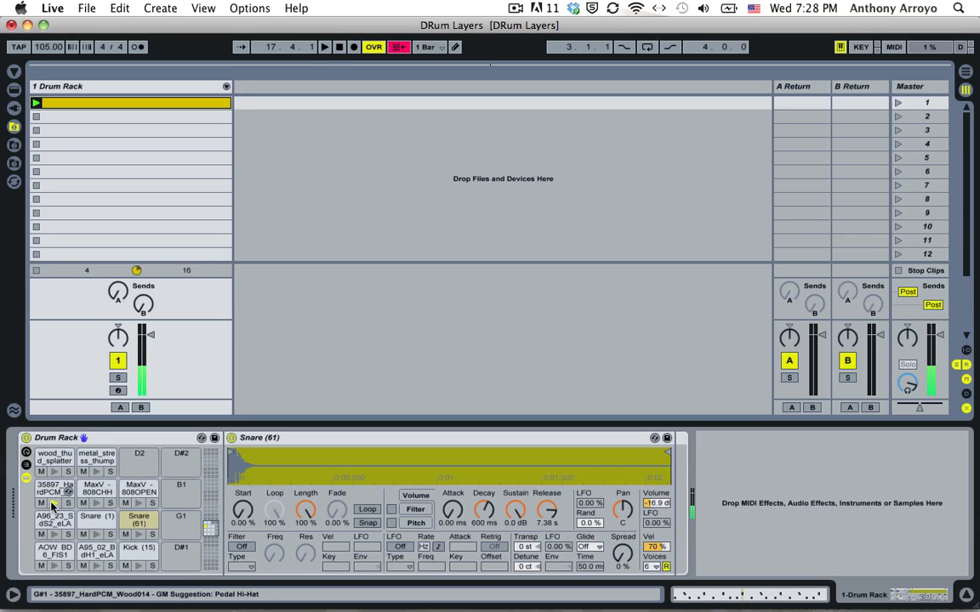
Audition the 35897_HardPCM_Wood014, wood_thud_splatter and metal_stress_thump pads in the Drum Rack.
left_click(52, 504)
left_click(52, 503)
left_click(53, 504)
left_click(53, 504)
left_click(55, 476)
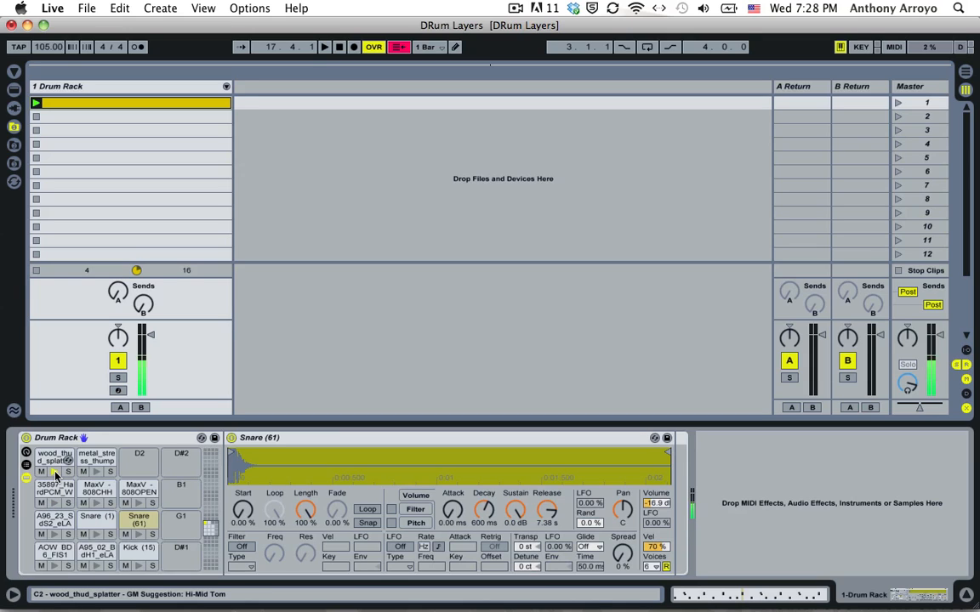
left_click(55, 476)
left_click(97, 473)
left_click(98, 473)
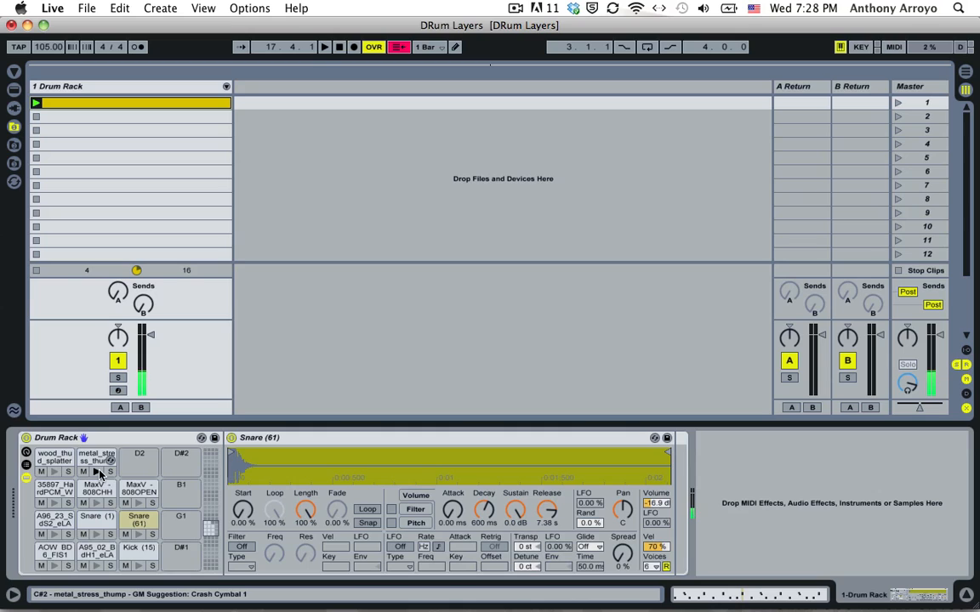
left_click(98, 473)
left_click(98, 473)
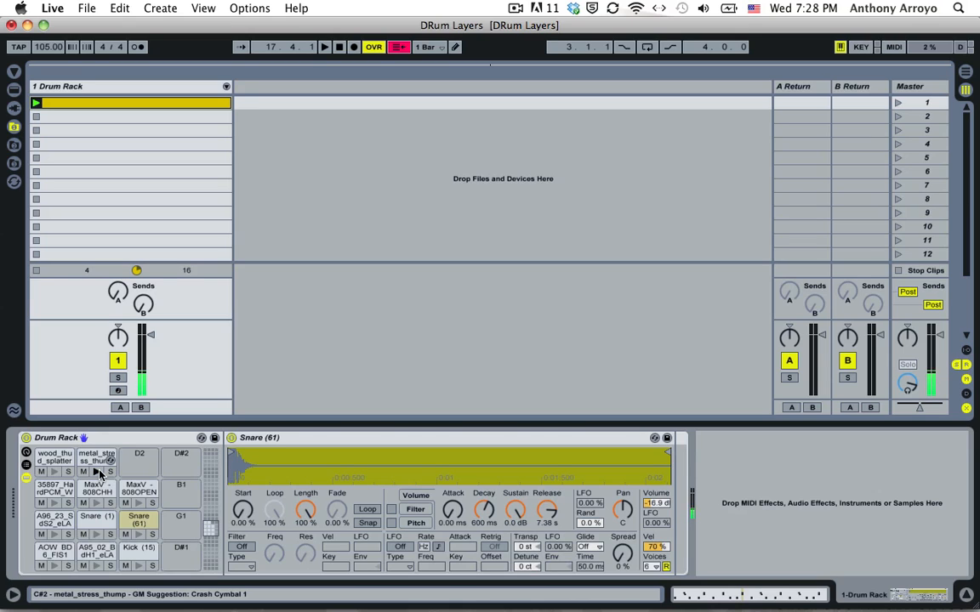
Select the 35897_HardPCM_Wood014 pad, then show the drum clip's note editor with its Envelopes box hidden.
left_click(54, 490)
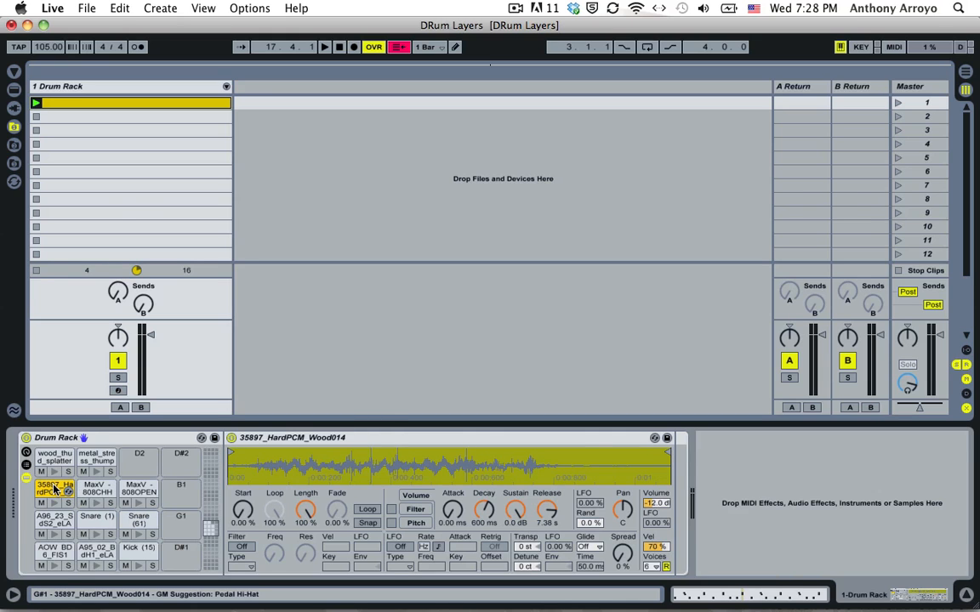
key("shift+Tab")
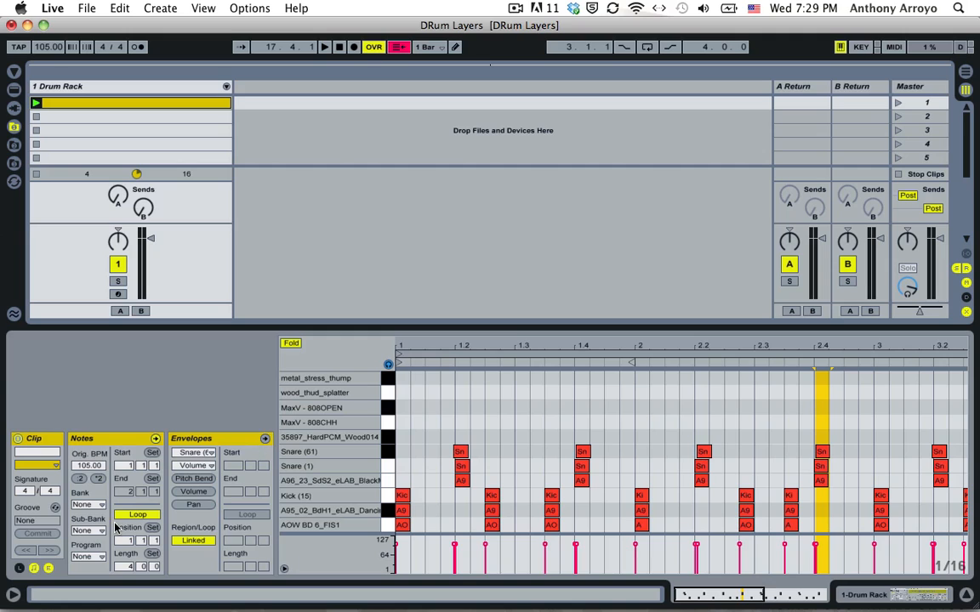
left_click(49, 568)
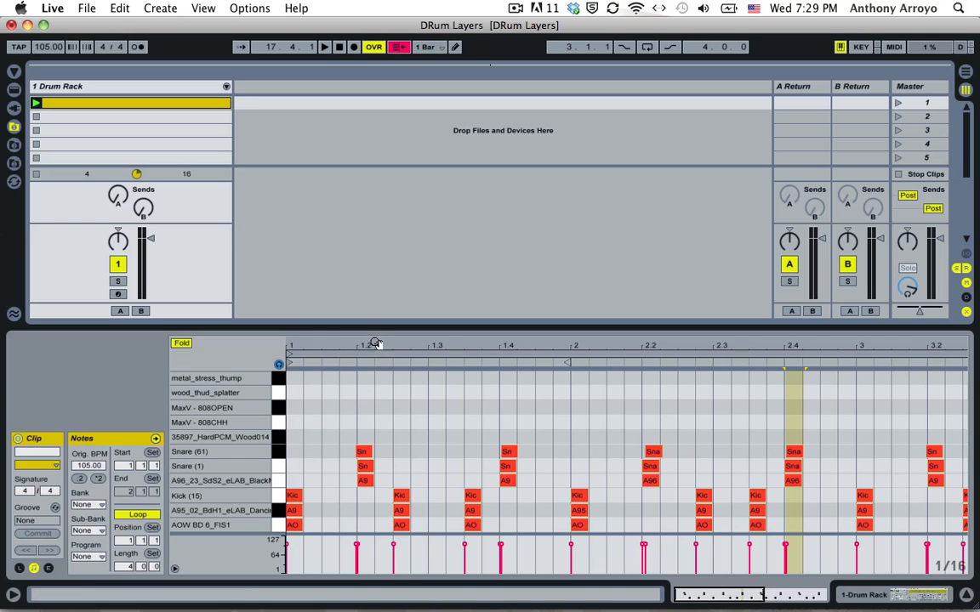
Draw continuous 1/8 notes on the 35897_HardPCM_Wood014 row across all four bars of the clip.
left_click_drag(375, 342, 345, 342)
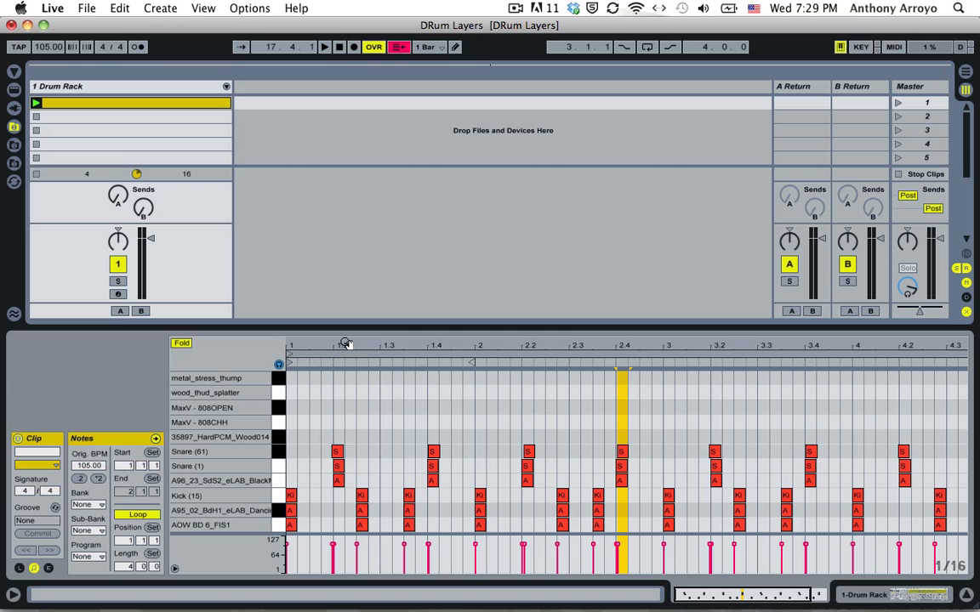
left_click_drag(345, 343, 367, 343)
key("super+2")
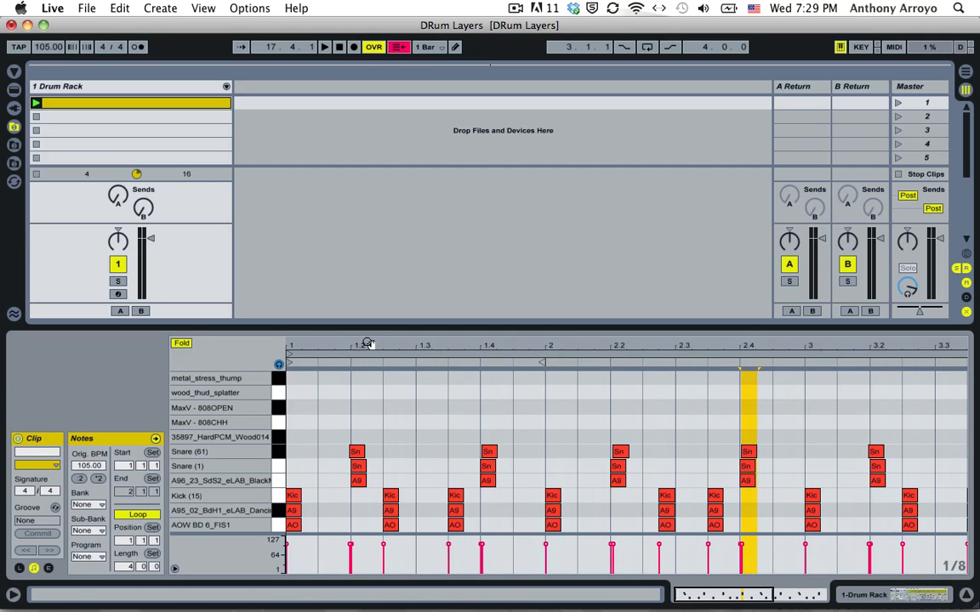
key("b")
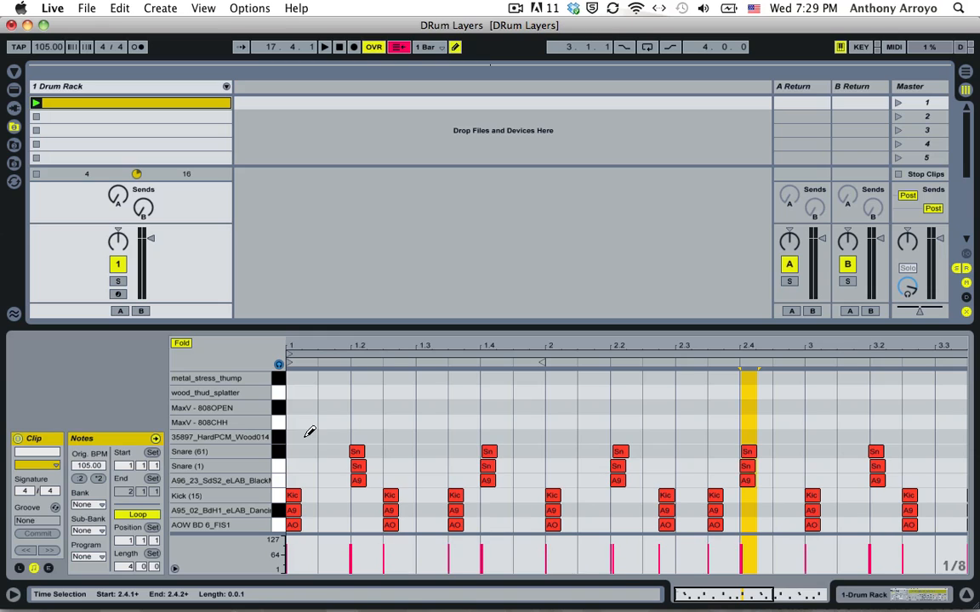
left_click_drag(309, 437, 961, 436)
left_click_drag(684, 347, 683, 338)
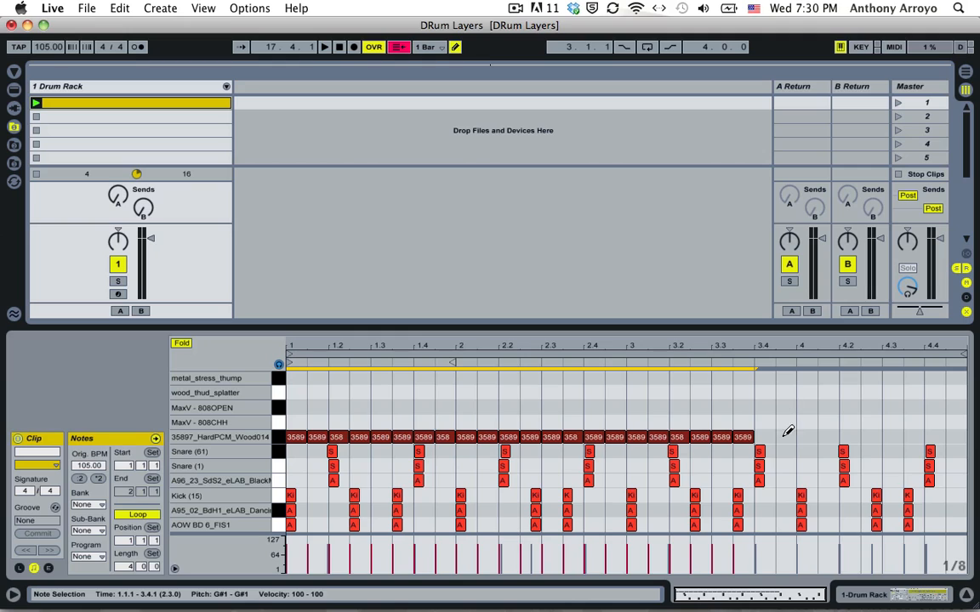
left_click_drag(763, 437, 976, 455)
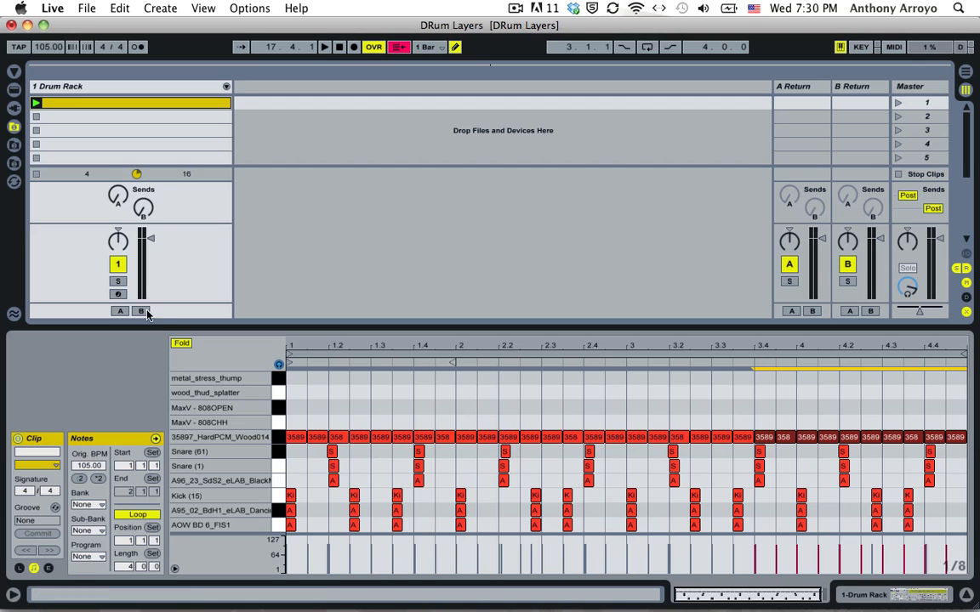
Unfold the Drum Rack chains in the mixer and lower the 35897_HardPCM_Wood014 chain's volume while the beat plays.
key("space")
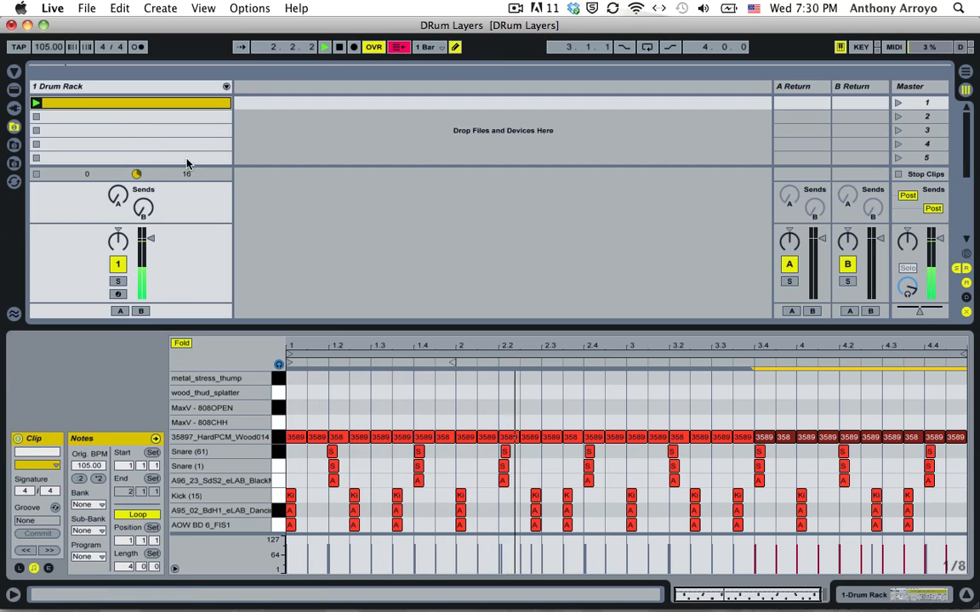
key("shift+Tab")
key("shift+Tab")
key("shift+Tab")
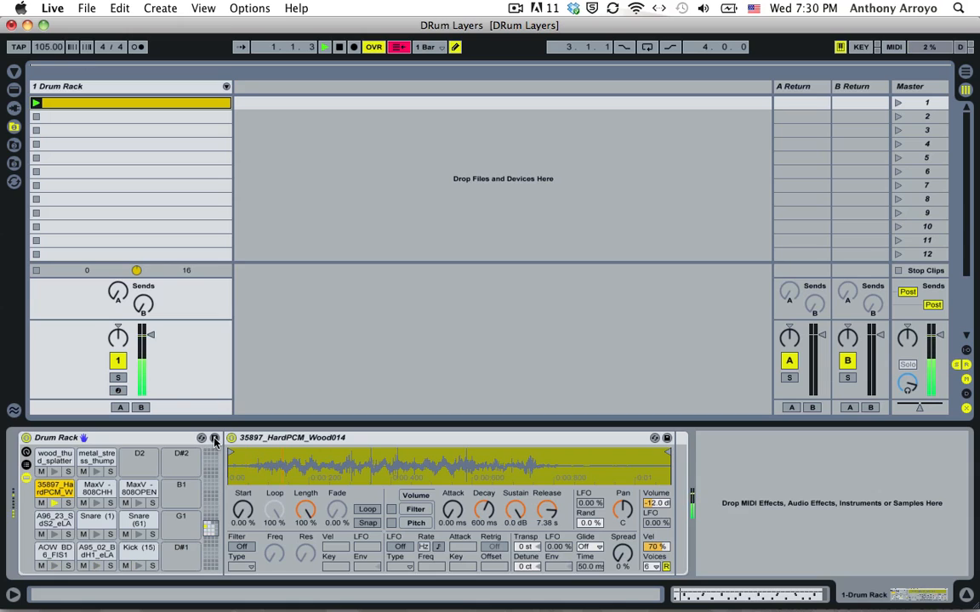
left_click(226, 86)
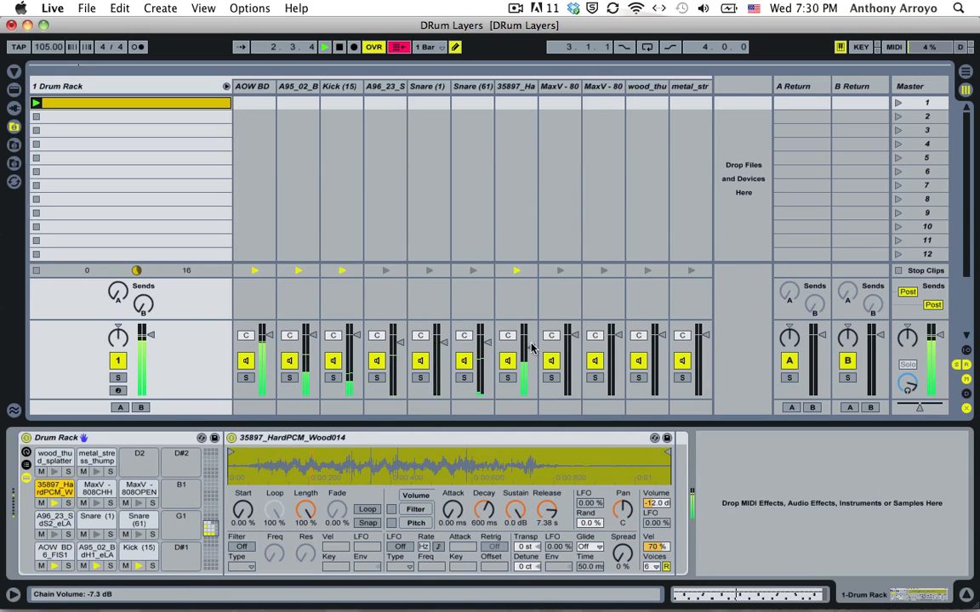
left_click_drag(531, 347, 531, 354)
key("shift+Tab")
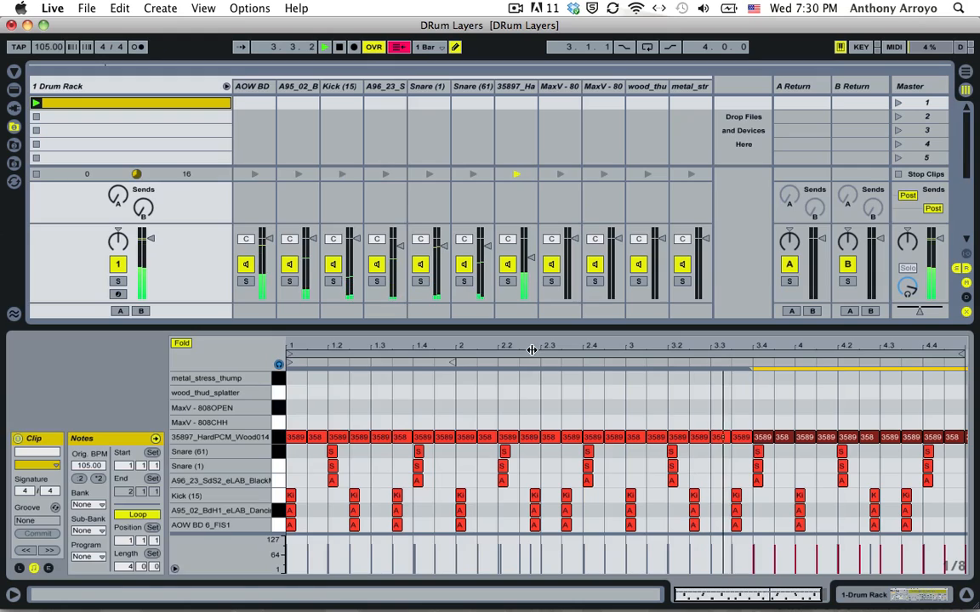
key("space")
key("space")
key("space")
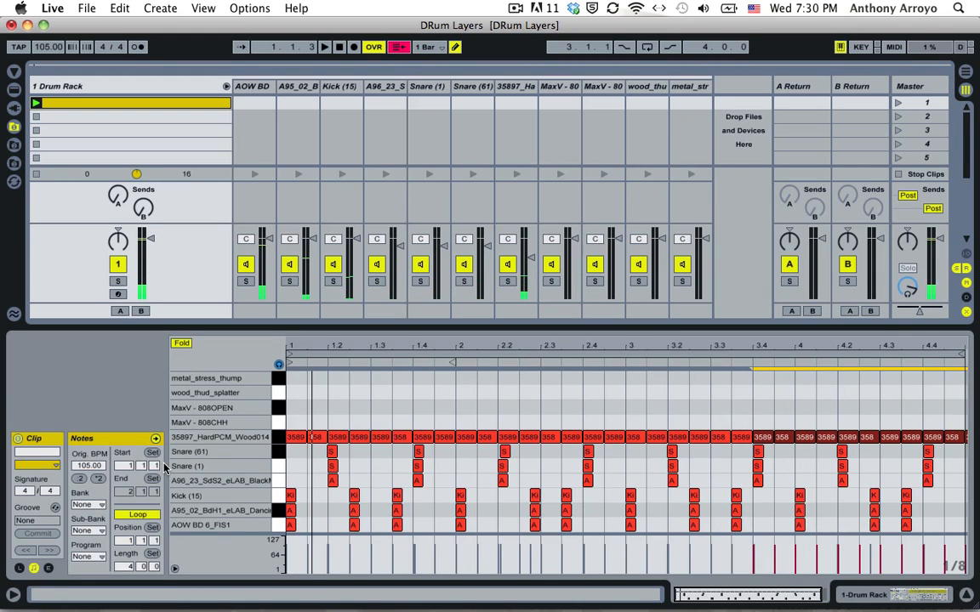
Try moving the 35897_HardPCM_Wood014 sample's start point to slightly past 0.4 s while playing the beat.
key("shift+Tab")
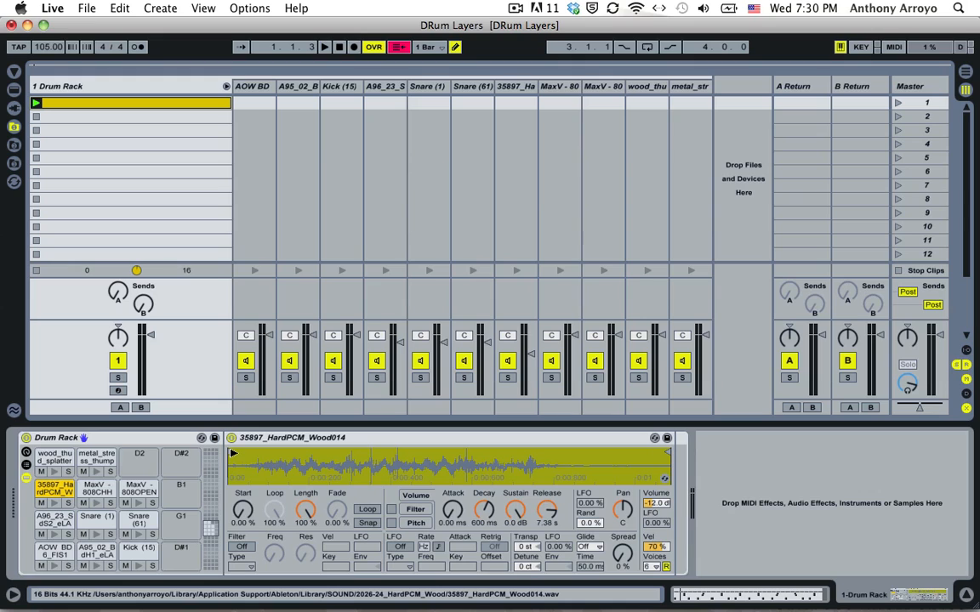
key("space")
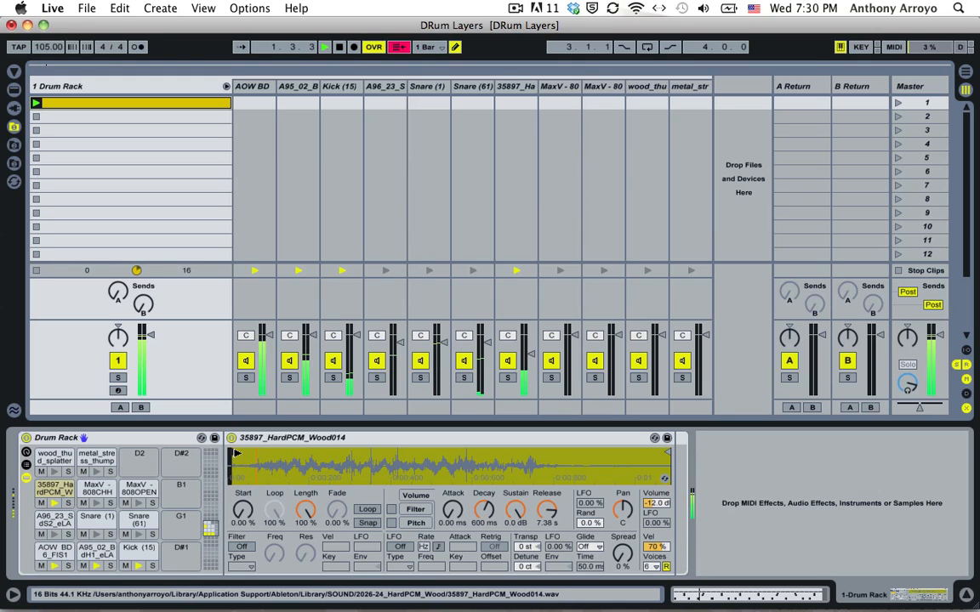
mouse_move(236, 455)
left_mouse_down()
mouse_move(438, 455)
mouse_move(428, 454)
left_mouse_up()
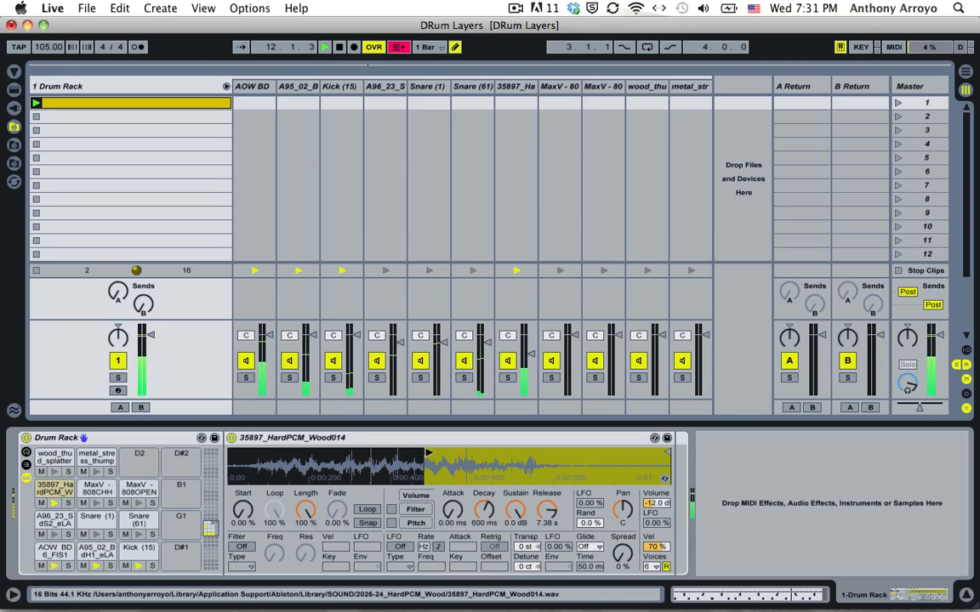
mouse_move(428, 453)
left_mouse_down()
mouse_move(470, 452)
mouse_move(407, 455)
left_mouse_up()
key("space")
key("space")
key("space")
key("space")
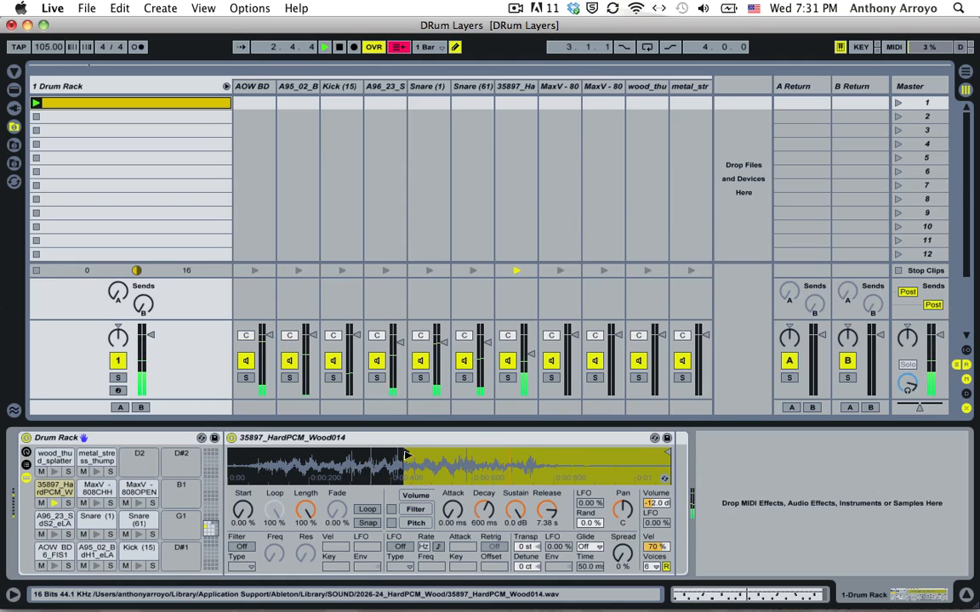
key("space")
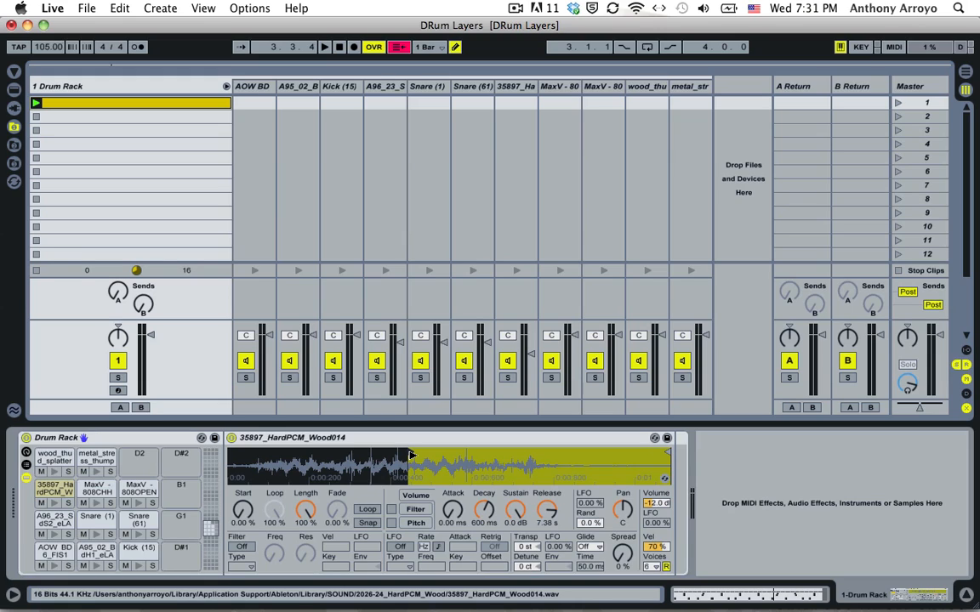
Try other start points in the 35897_HardPCM_Wood014 sample during playback, ending at about 0.2 s.
key("space")
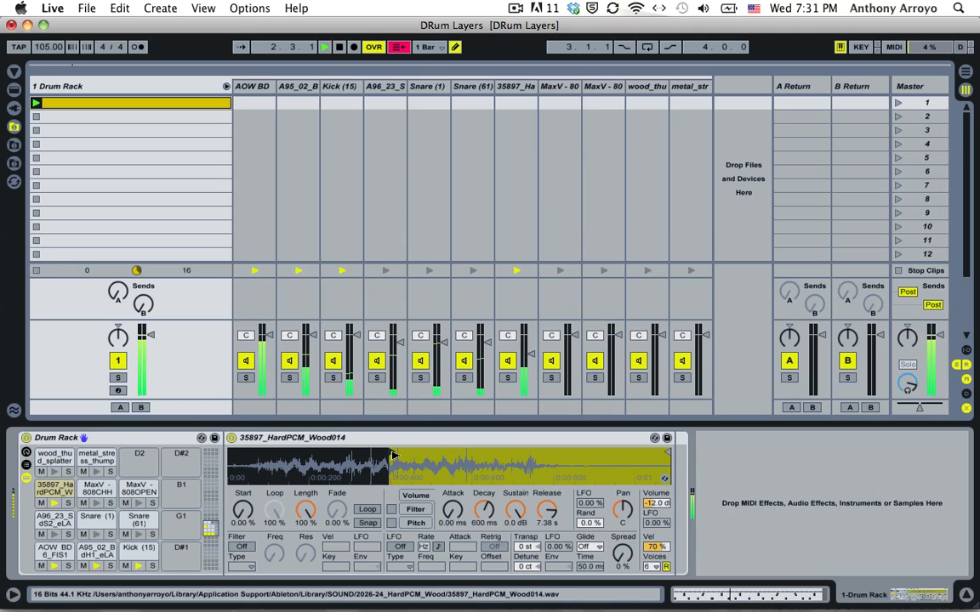
left_click_drag(391, 456, 406, 456)
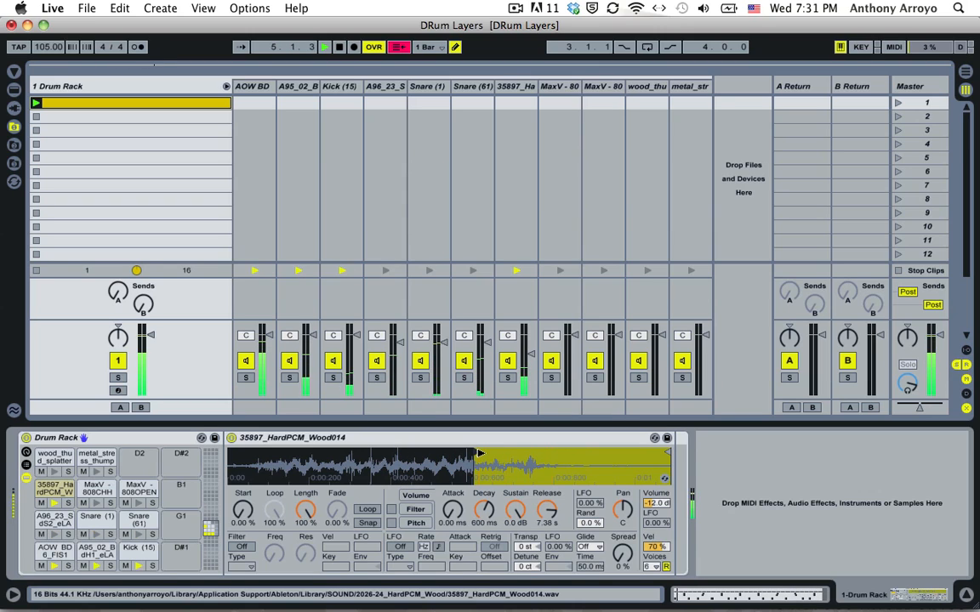
left_click_drag(478, 455, 430, 455)
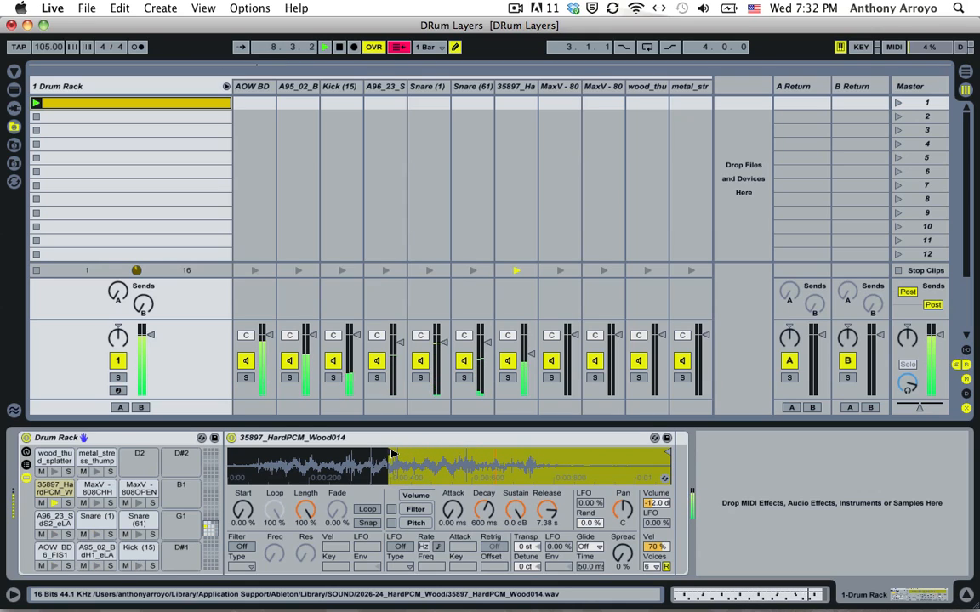
left_click_drag(389, 455, 374, 455)
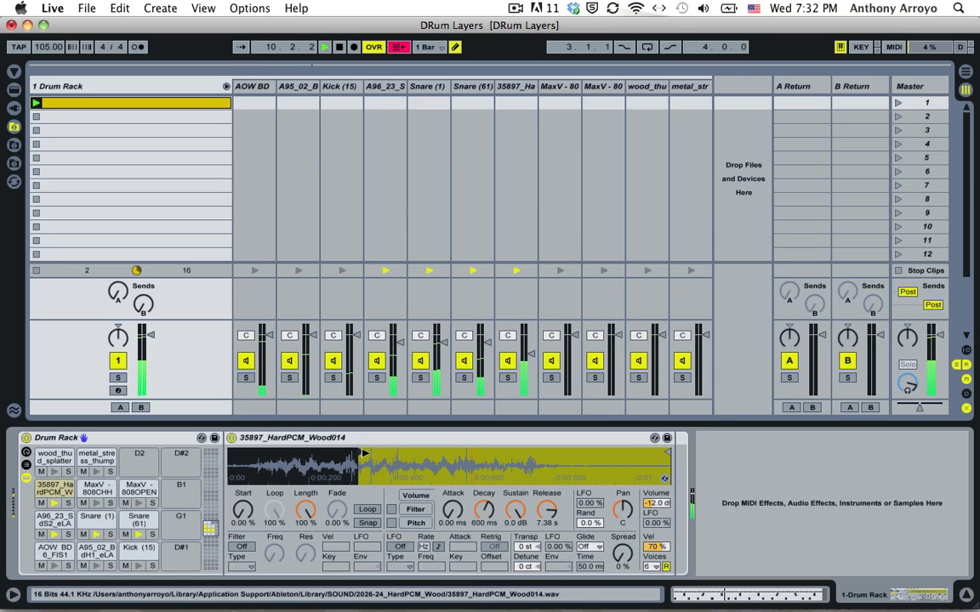
left_click_drag(362, 455, 308, 455)
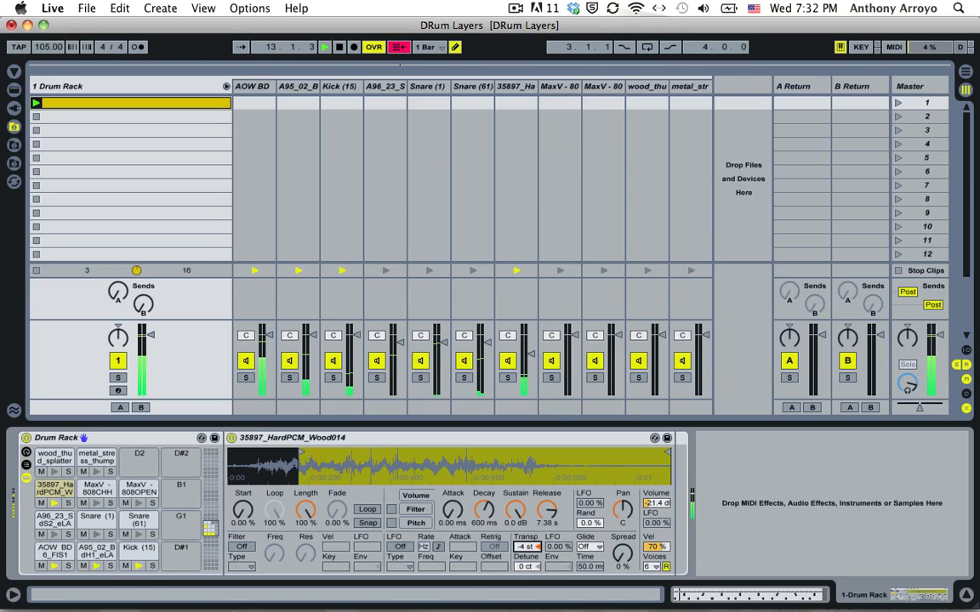
Try transposing the 35897_HardPCM_Wood014 sample to +5 st while the beat plays.
left_click_drag(535, 547, 536, 542)
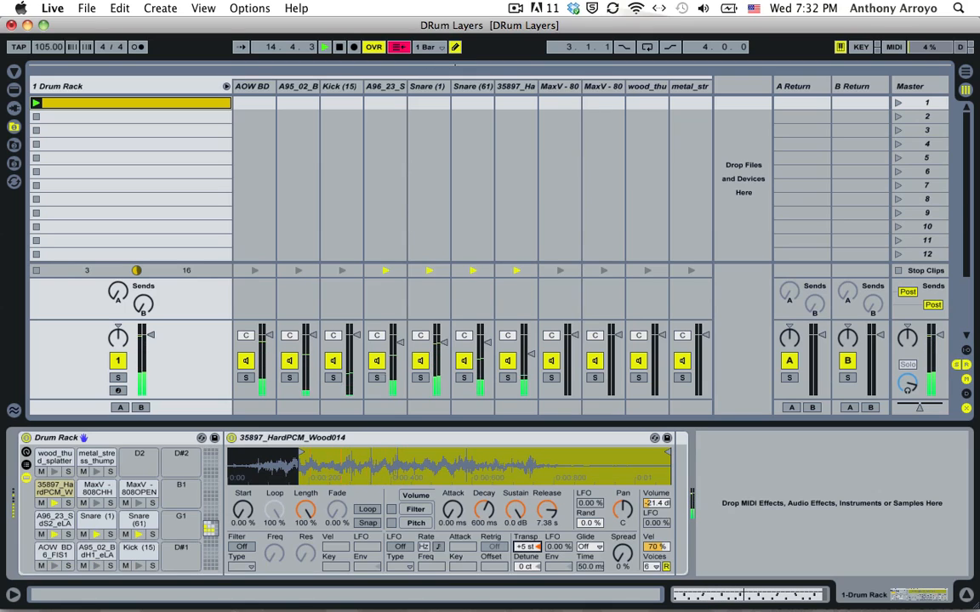
left_click_drag(533, 547, 535, 543)
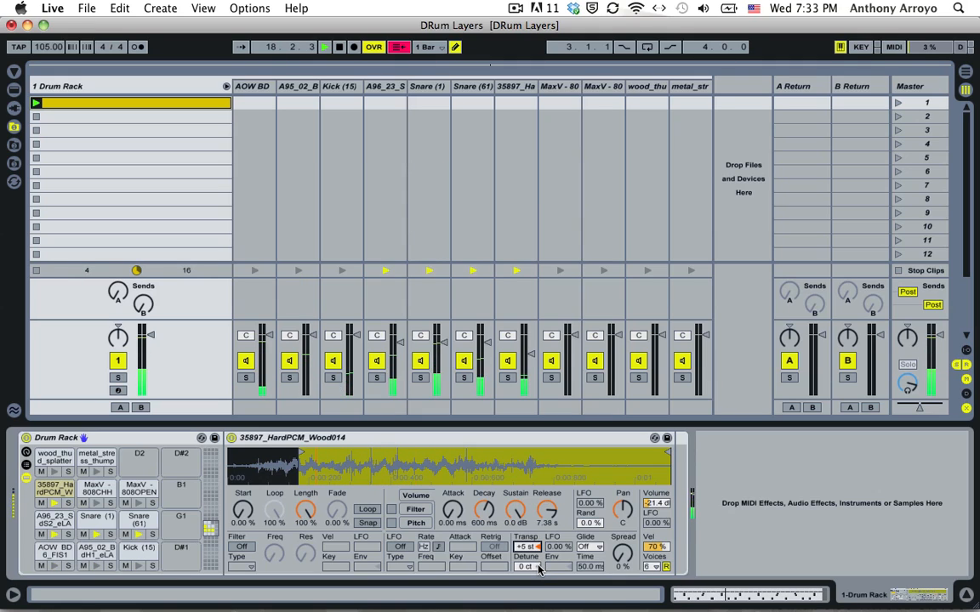
key("space")
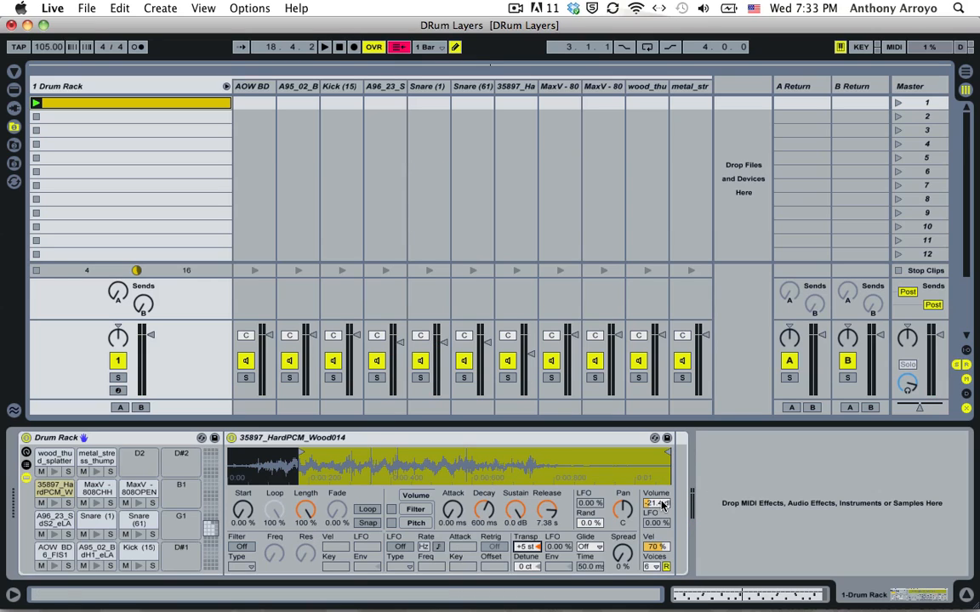
key("space")
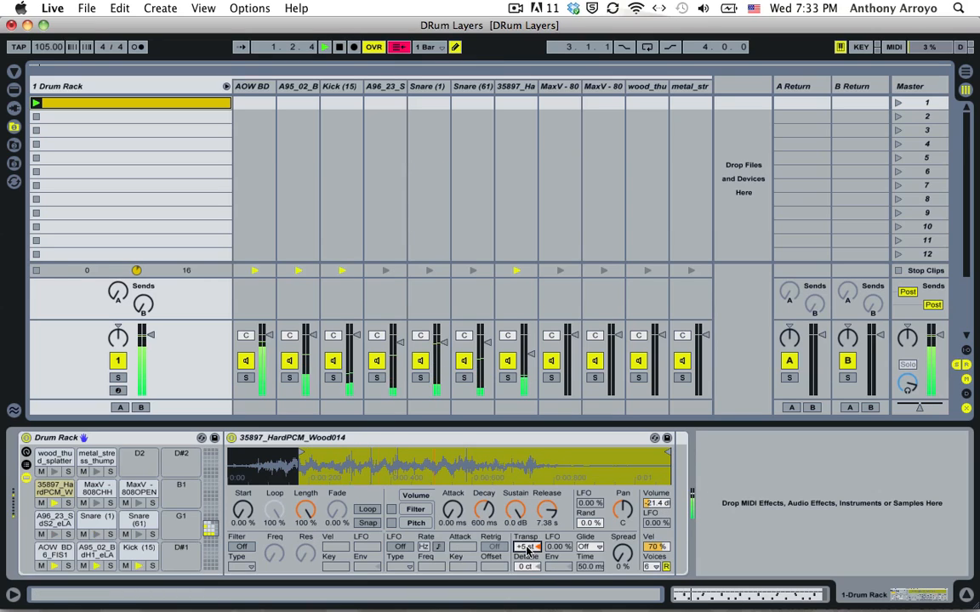
Reset the 35897_HardPCM_Wood014 sample's transposition to 0 st and move its start point to about 0.4 s.
left_click_drag(528, 549, 527, 562)
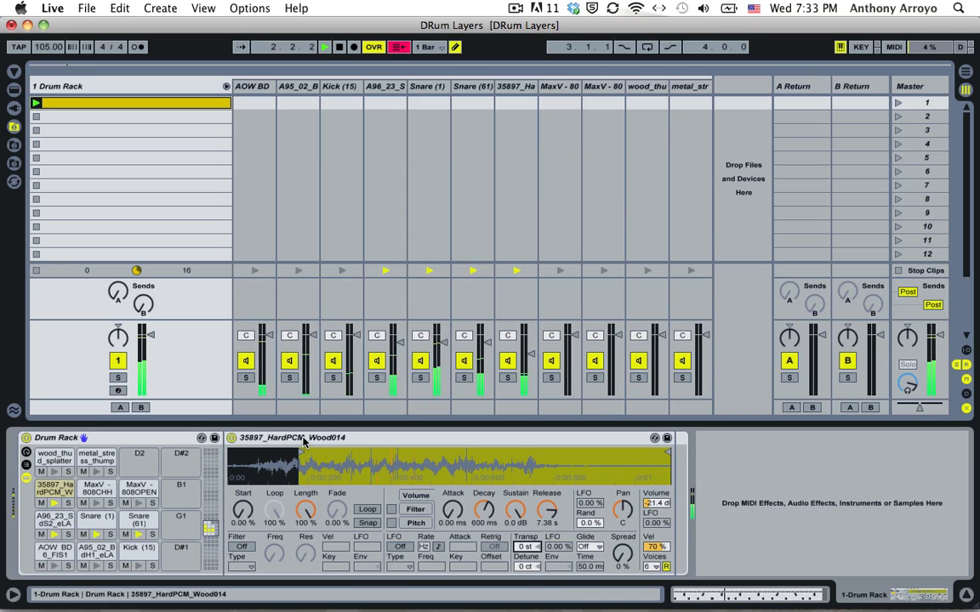
mouse_move(303, 451)
left_mouse_down()
mouse_move(408, 453)
mouse_move(386, 453)
left_mouse_up()
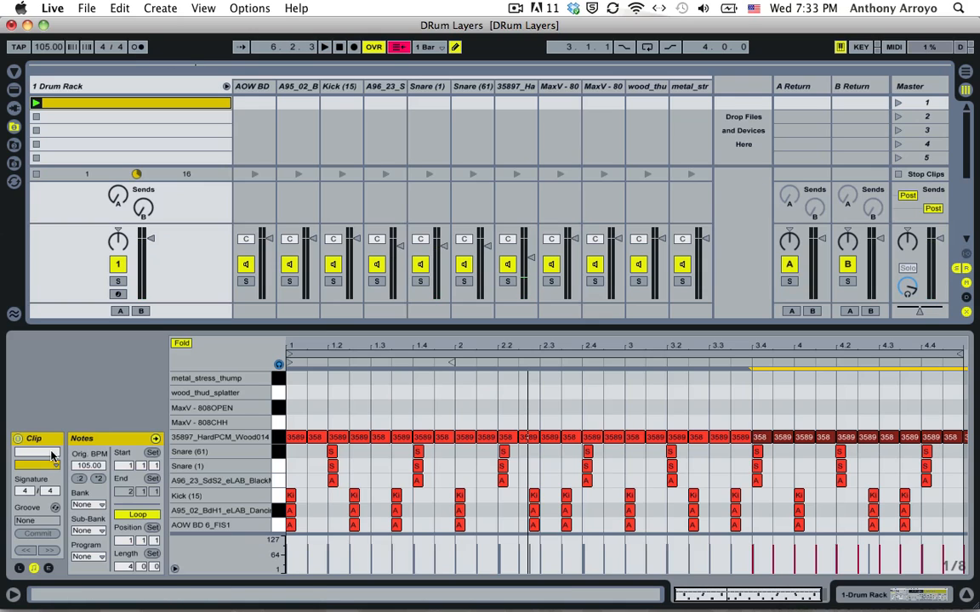
Remove the 35897_HardPCM_Wood014 note at 1.4.3 from the drum clip.
left_click_drag(358, 340, 356, 336)
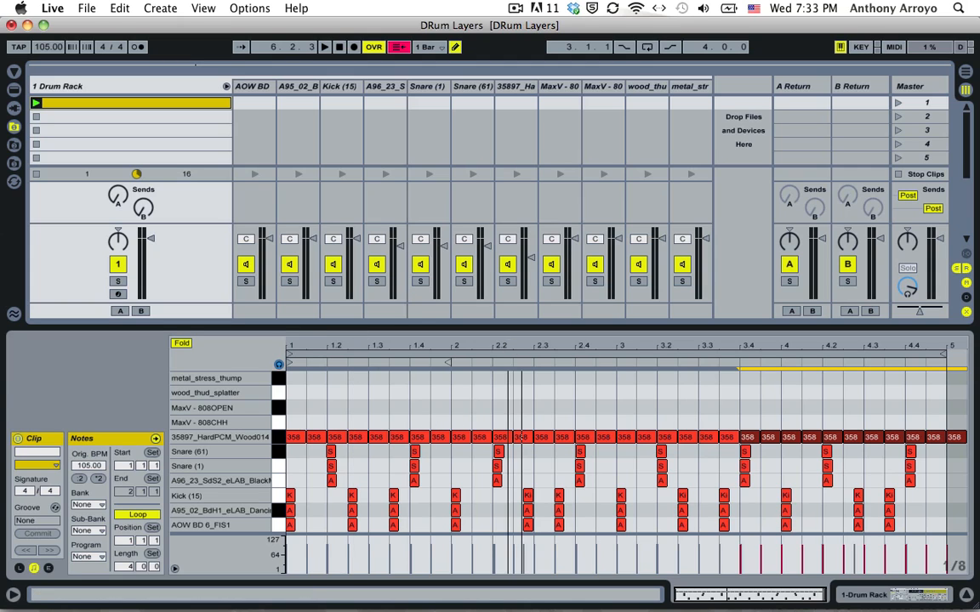
left_click_drag(570, 341, 571, 348)
key("space")
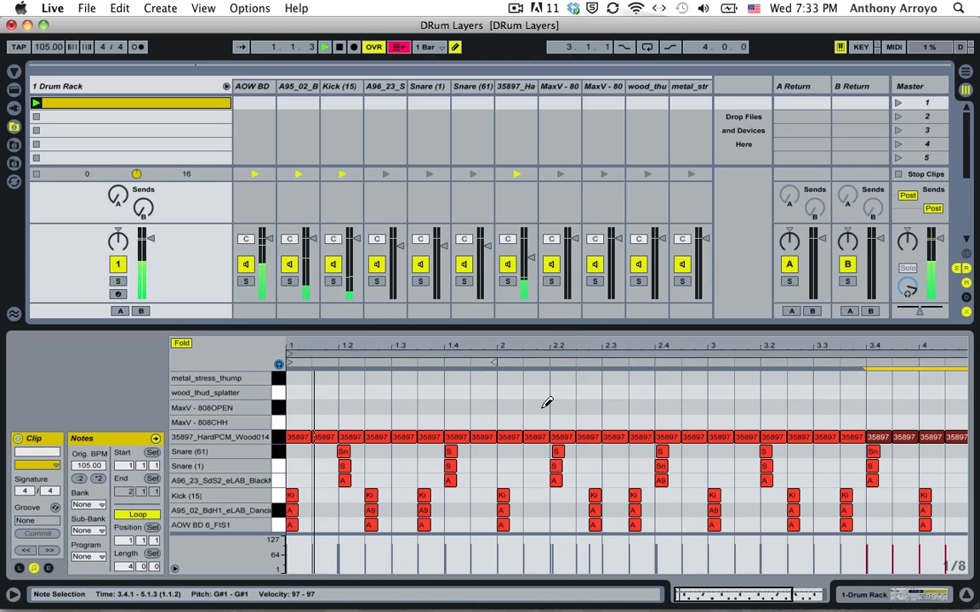
left_click(479, 436)
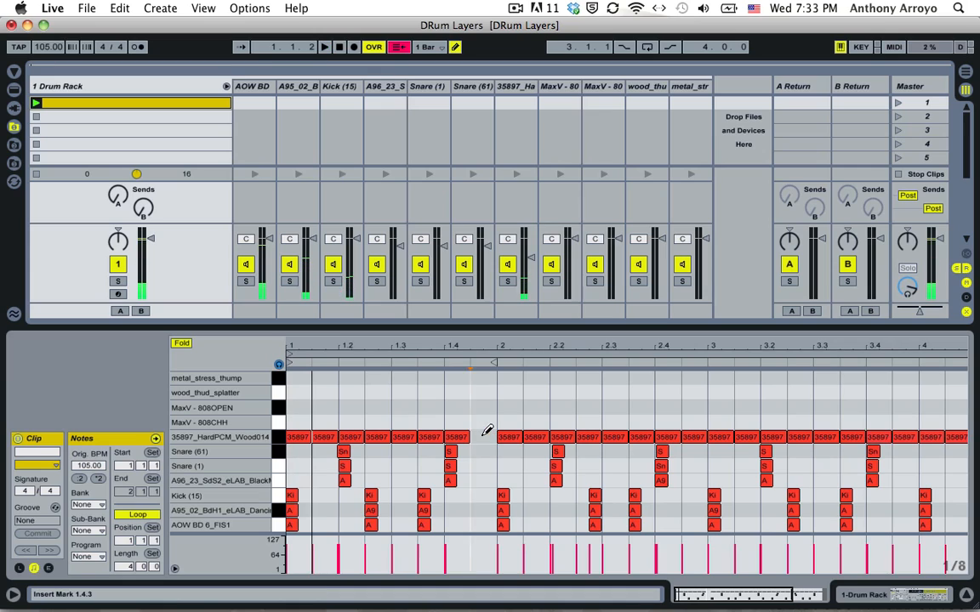
Replace the 35897_HardPCM_Wood014 note at 1.4.1 with one quarter-note-long hit on a 1/4 grid and play the beat.
left_click(465, 437)
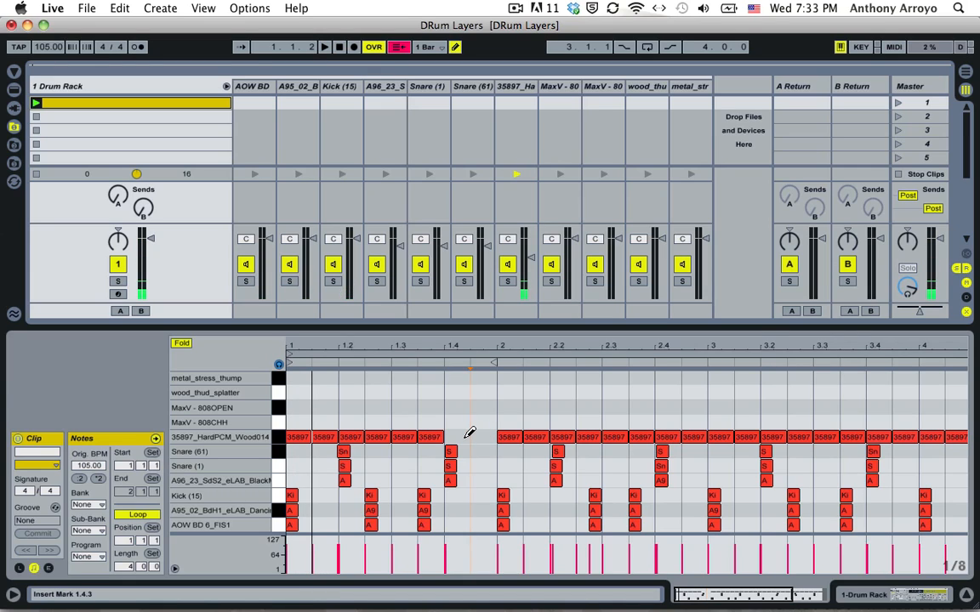
key("super+1")
key("super+2")
key("super+2")
left_click(471, 435)
key("space")
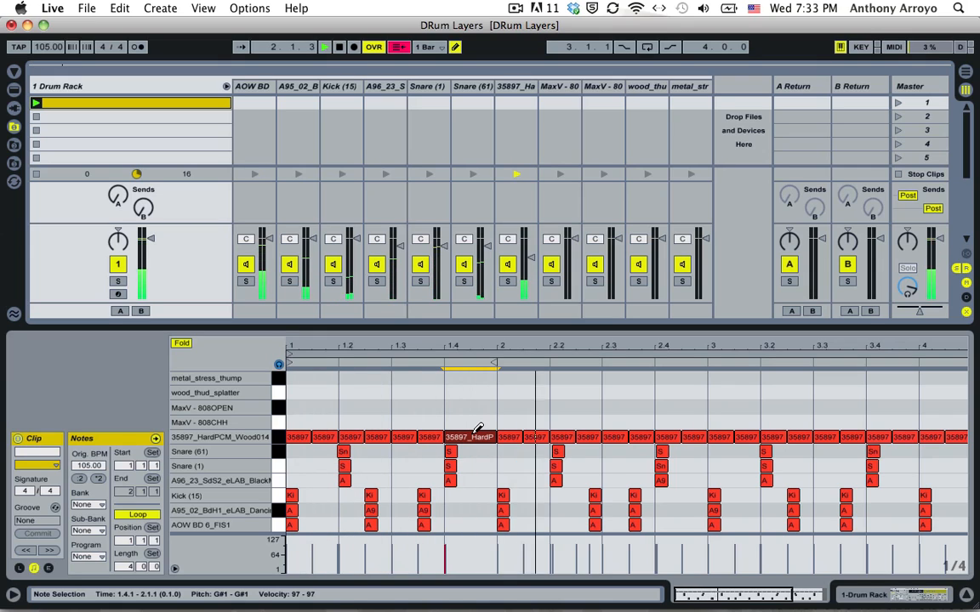
Replace the 35897_HardPCM_Wood014 eighth notes on beats 2.2 and 2.4 with quarter-note-long hits and play the beat.
left_click(595, 434)
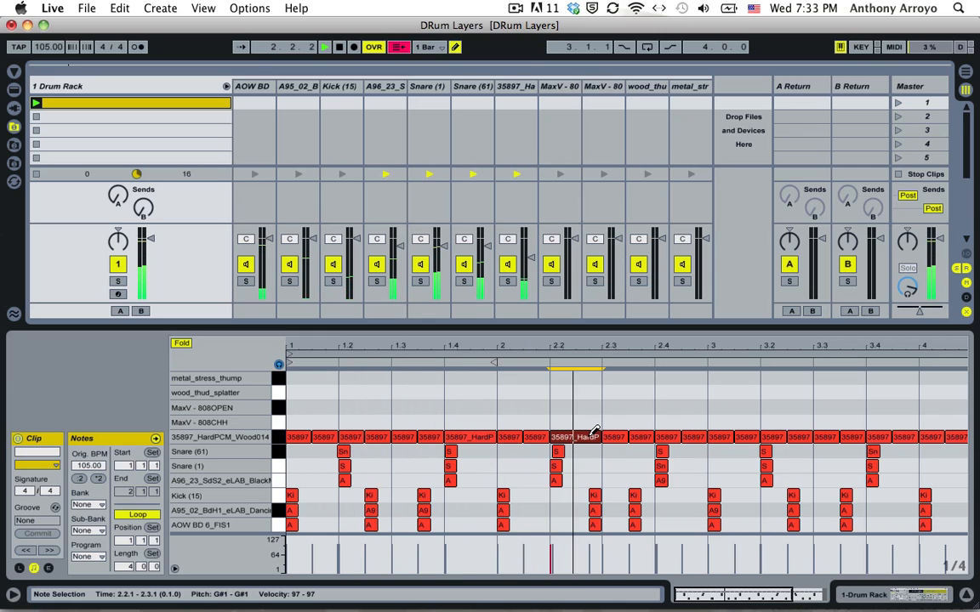
key("space")
left_click(664, 434)
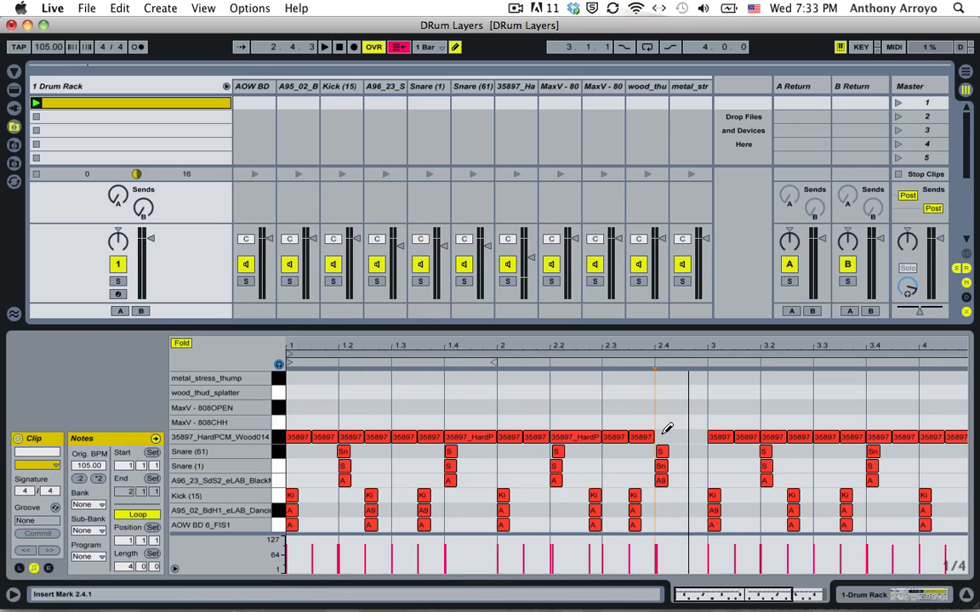
left_click(666, 434)
key("space")
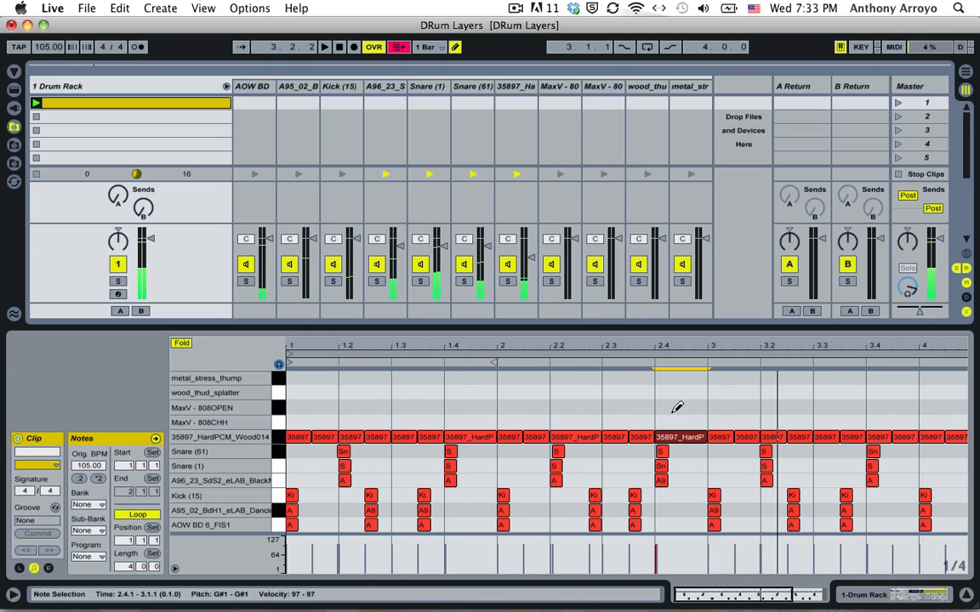
Duplicate the first two bars of 35897_HardPCM_Wood014 notes into bars 3 and 4 and audition the result.
left_click_drag(677, 346, 594, 346)
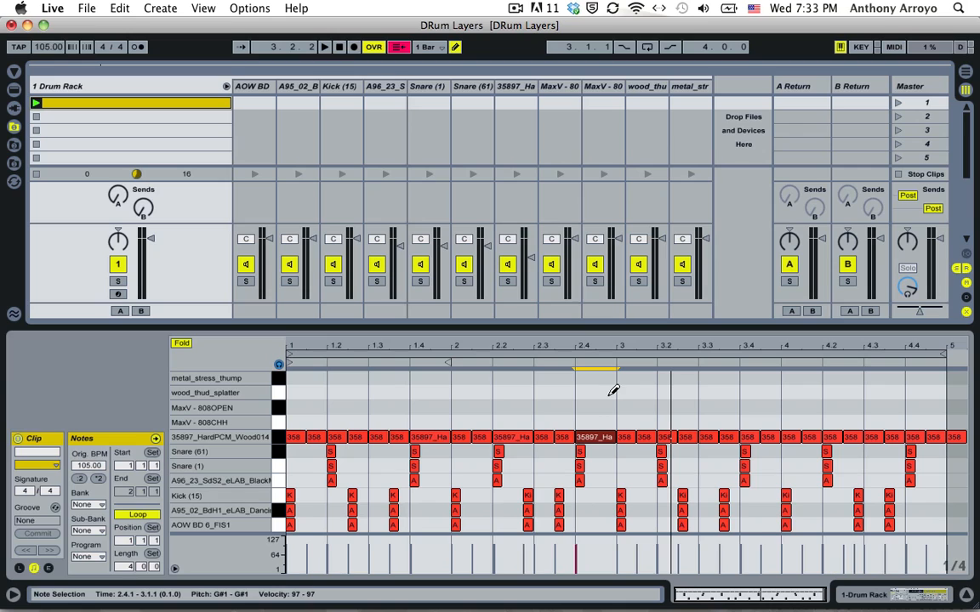
left_click_drag(609, 392, 293, 438)
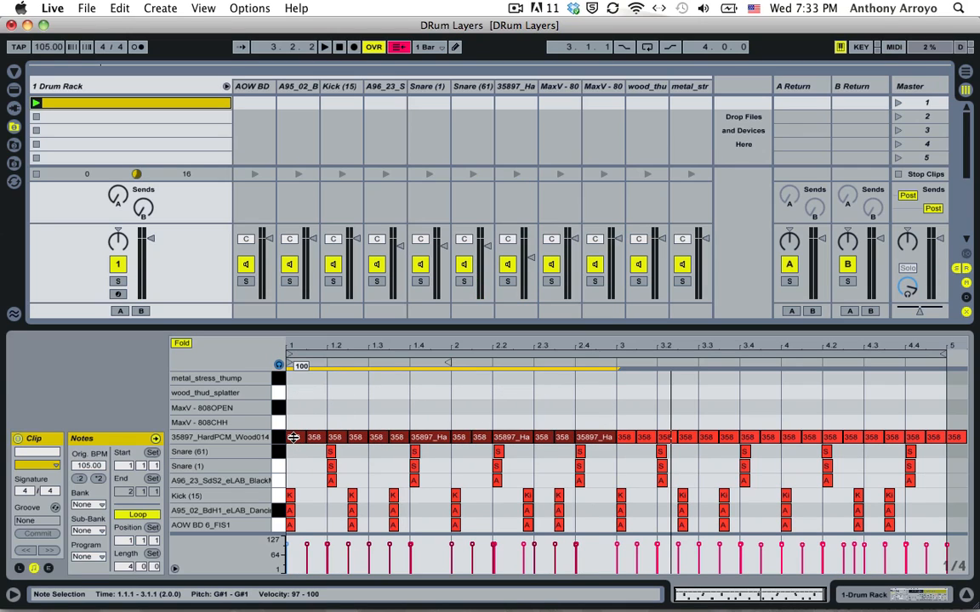
key("super+d")
key("space")
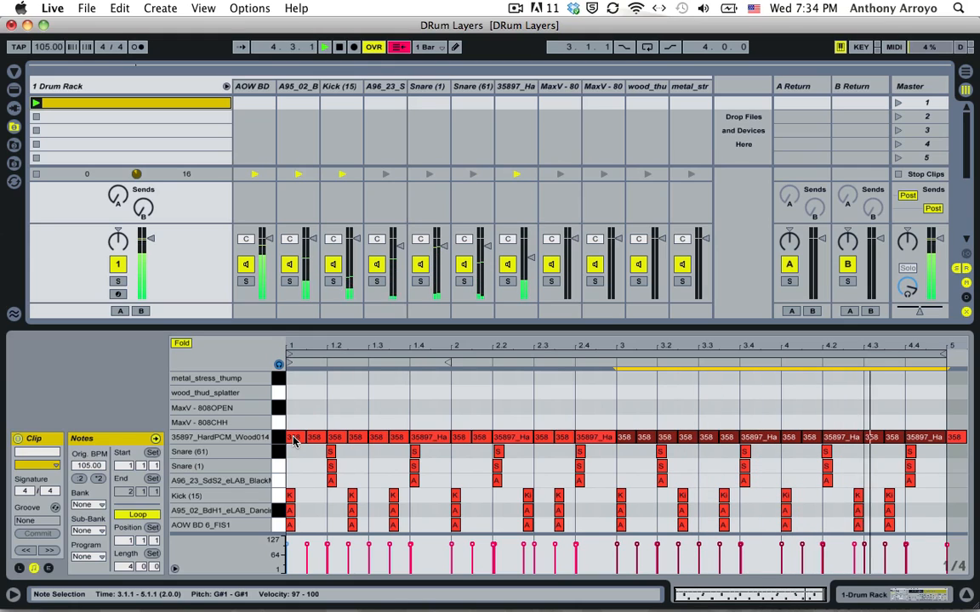
key("space")
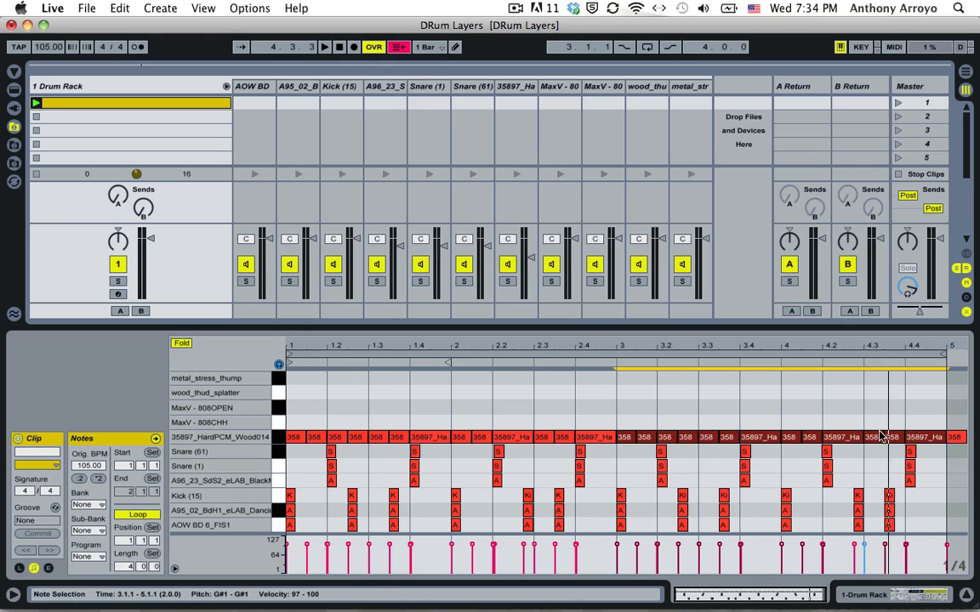
Replace the 35897_HardPCM_Wood014 eighth notes on beat 4.3 with one quarter-note-long hit and play the loop.
left_click(885, 434)
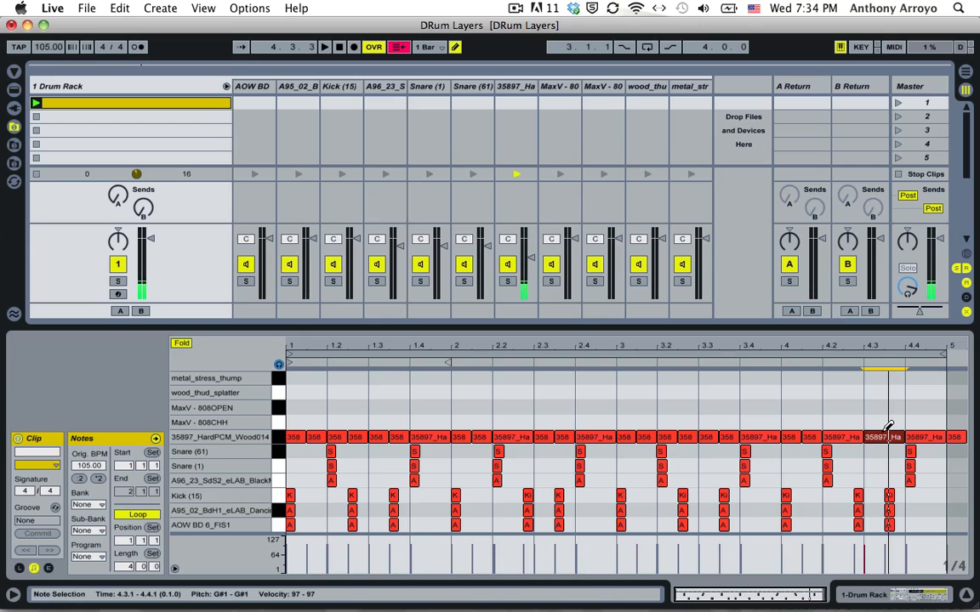
key("space")
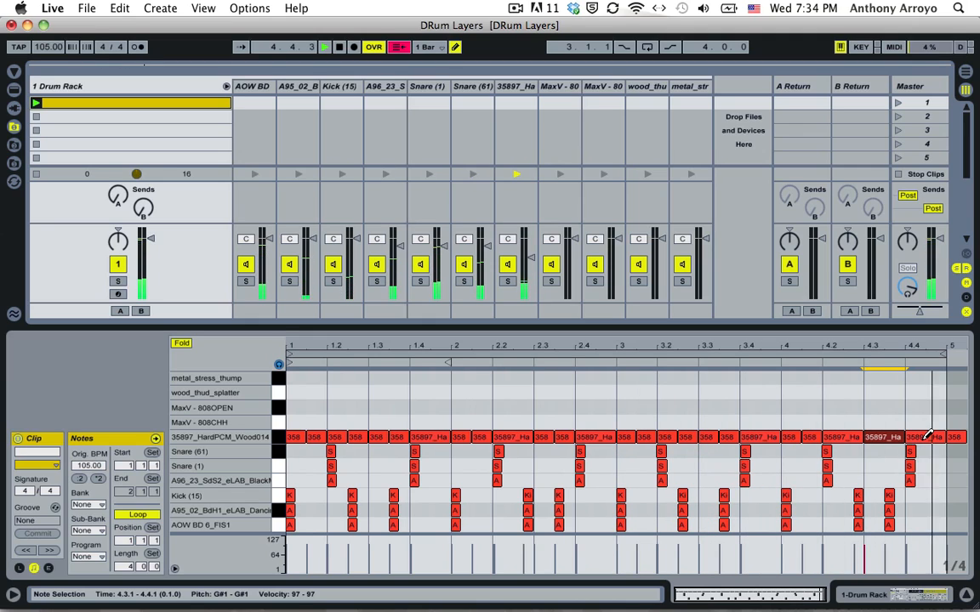
key("space")
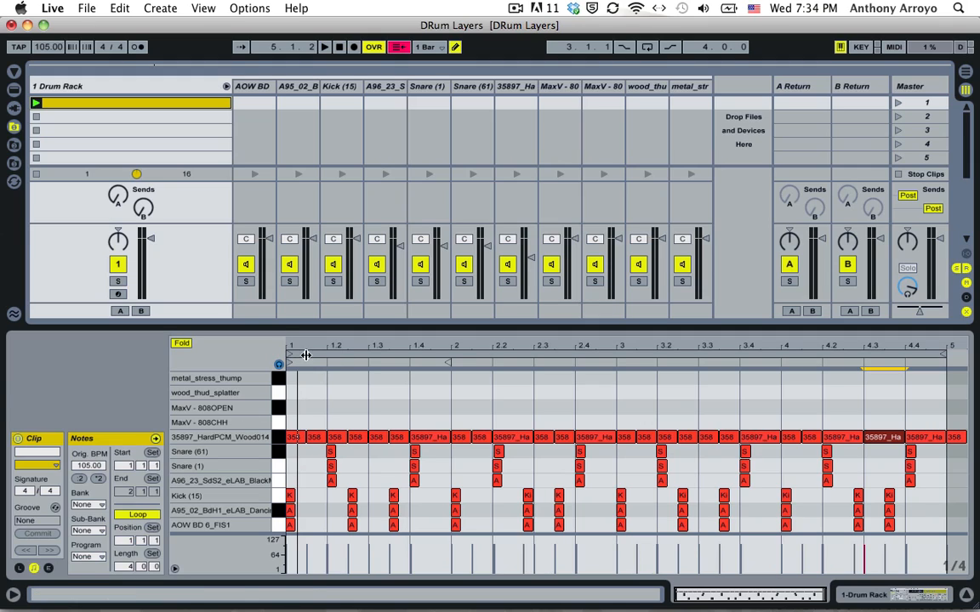
On a 1/8 grid, add MaxV - 808CHH notes at 1.1.1 and 1.1.3 and a MaxV - 808OPEN note at 1.2.1.
key("super+1")
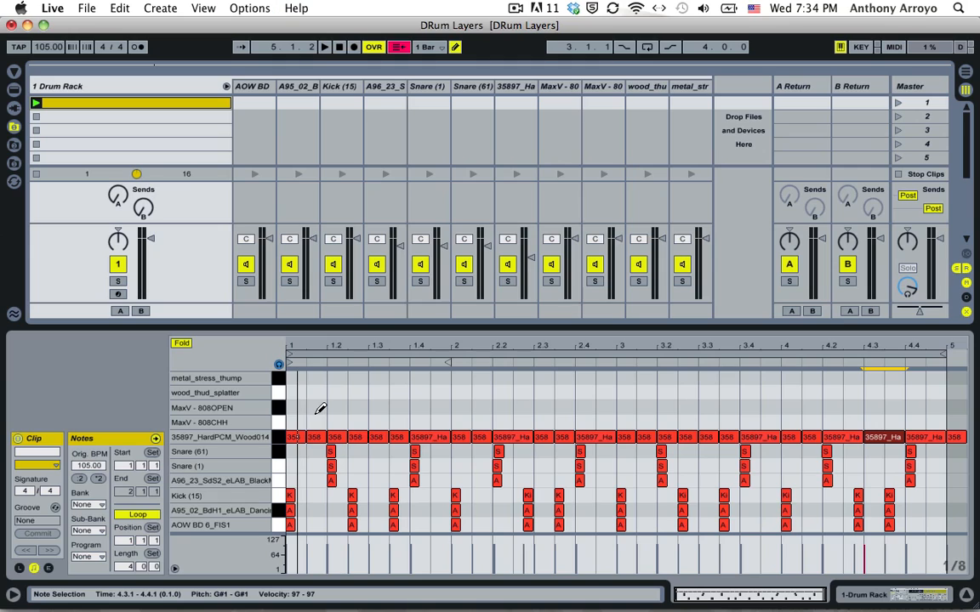
left_click_drag(303, 416, 324, 417)
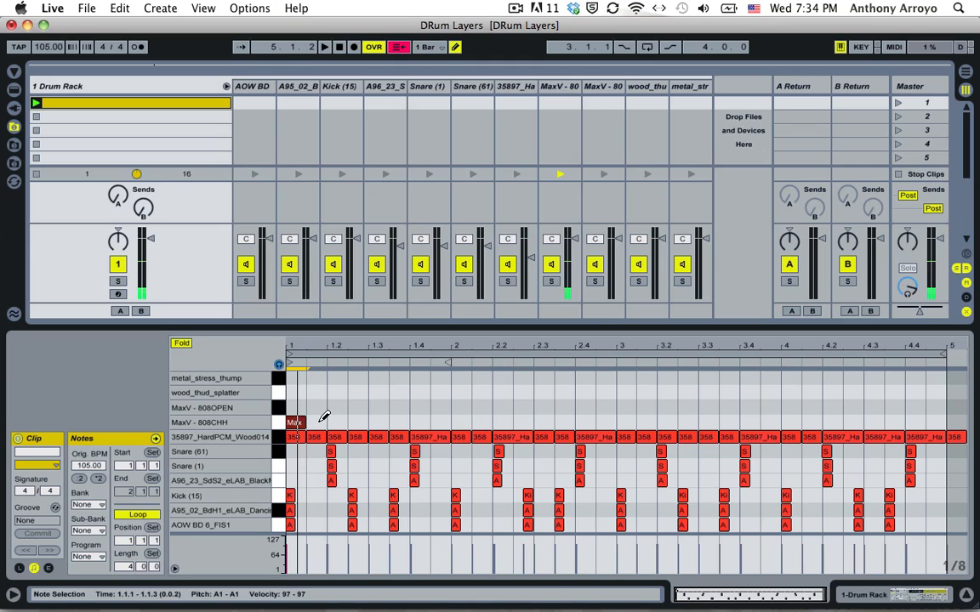
key("b")
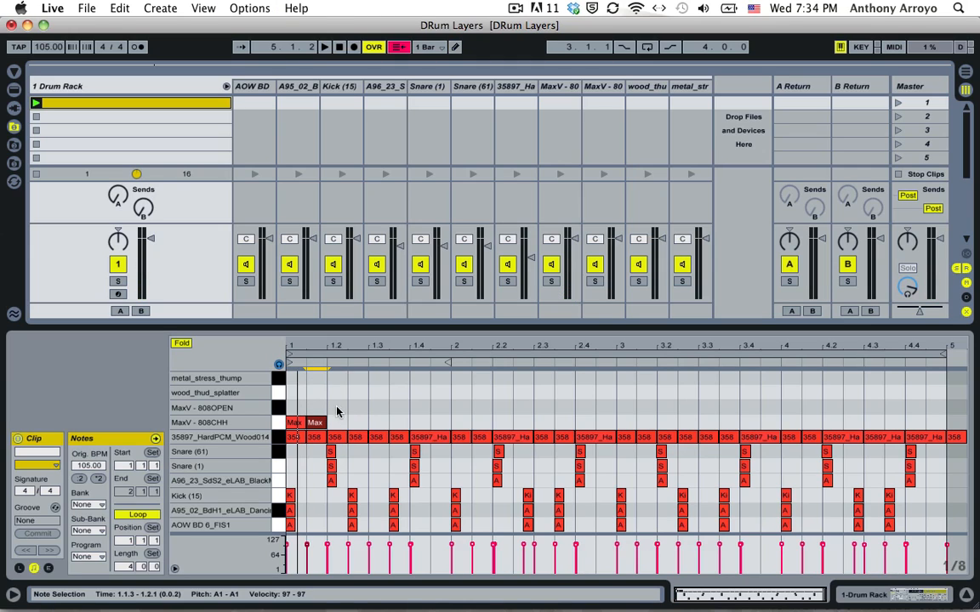
double_click(338, 410)
key("space")
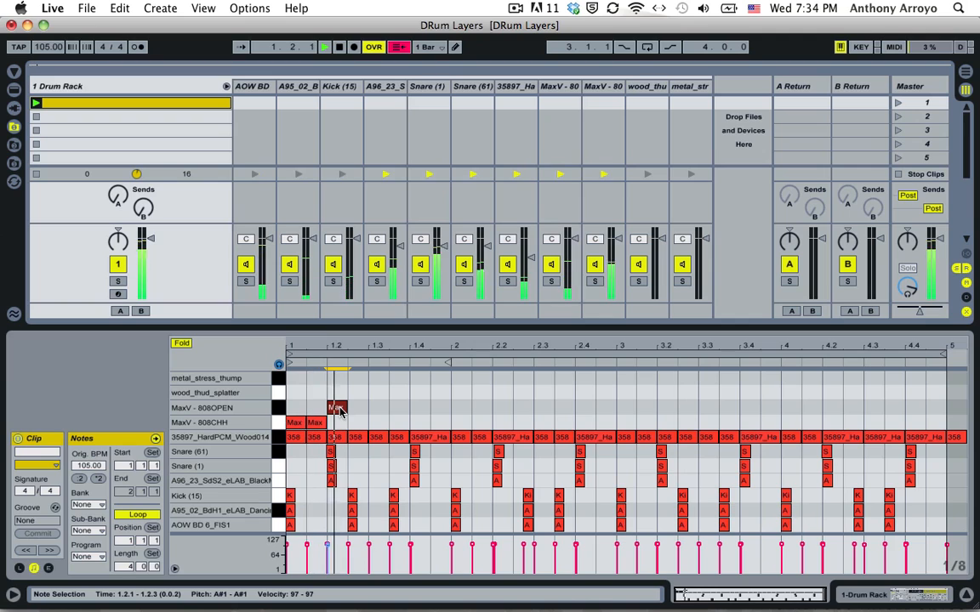
Add MaxV - 808CHH eighth notes at 1.2.3, 1.3.1 and 1.3.3 and a quarter-note-long one at 1.4.1.
double_click(356, 422)
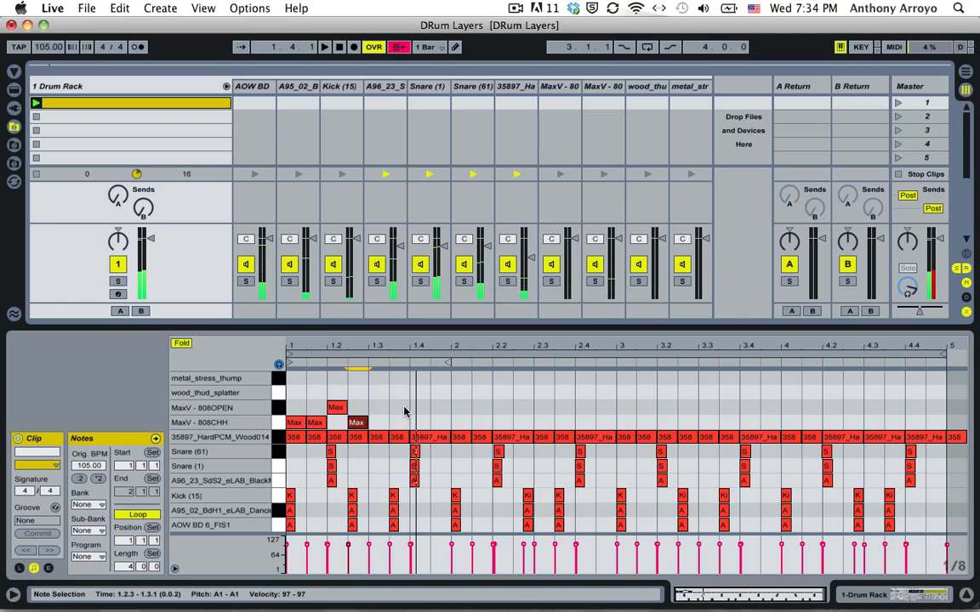
double_click(377, 423)
double_click(398, 423)
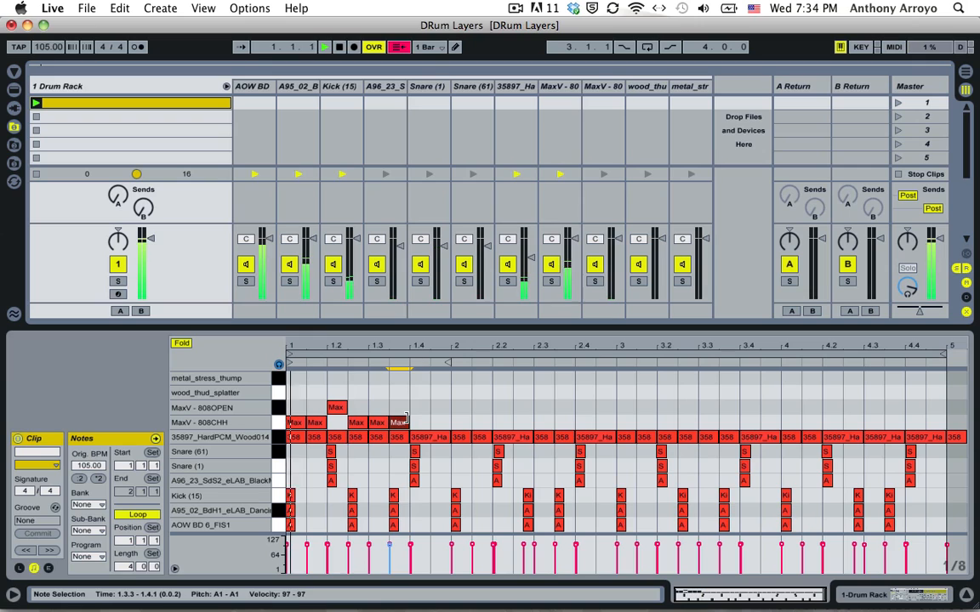
key("space")
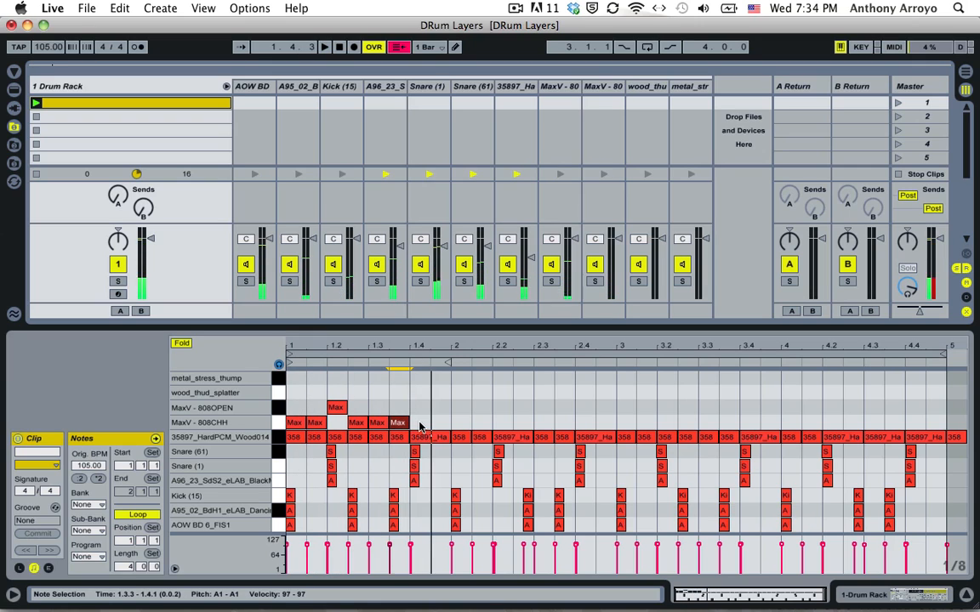
left_click(420, 427)
double_click(420, 423)
key("space")
left_click_drag(420, 422, 451, 423)
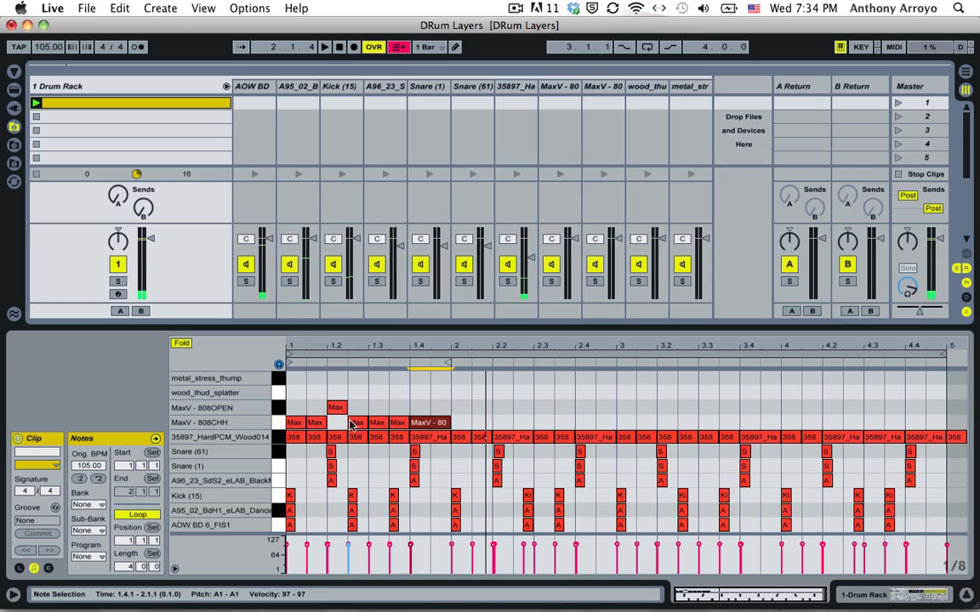
Move the MaxV - 808OPEN note to 1.4.3, leaving 1.2.1 empty, and audition the first bar.
left_click(337, 409)
left_click_drag(336, 407, 448, 406)
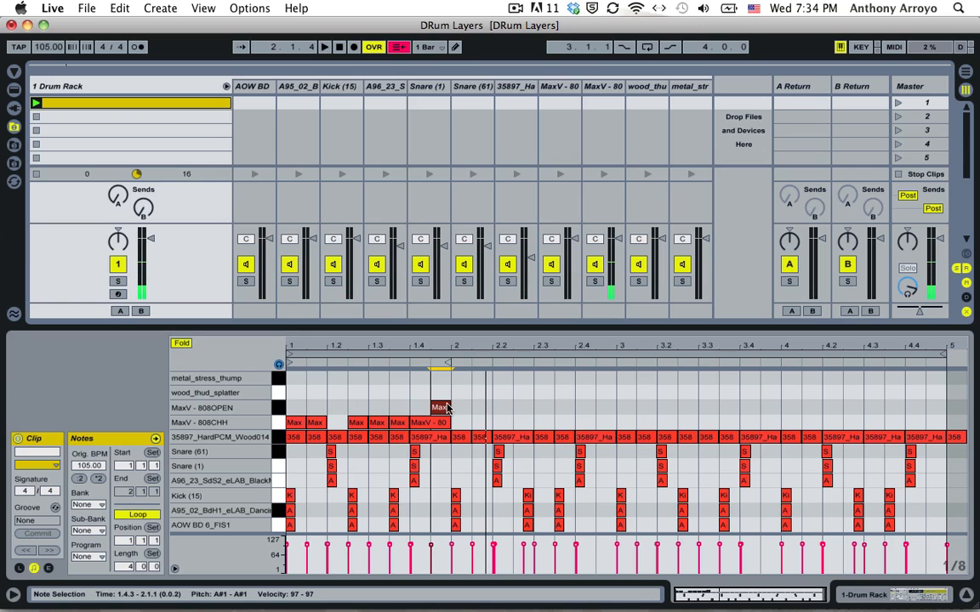
double_click(334, 408)
double_click(335, 409)
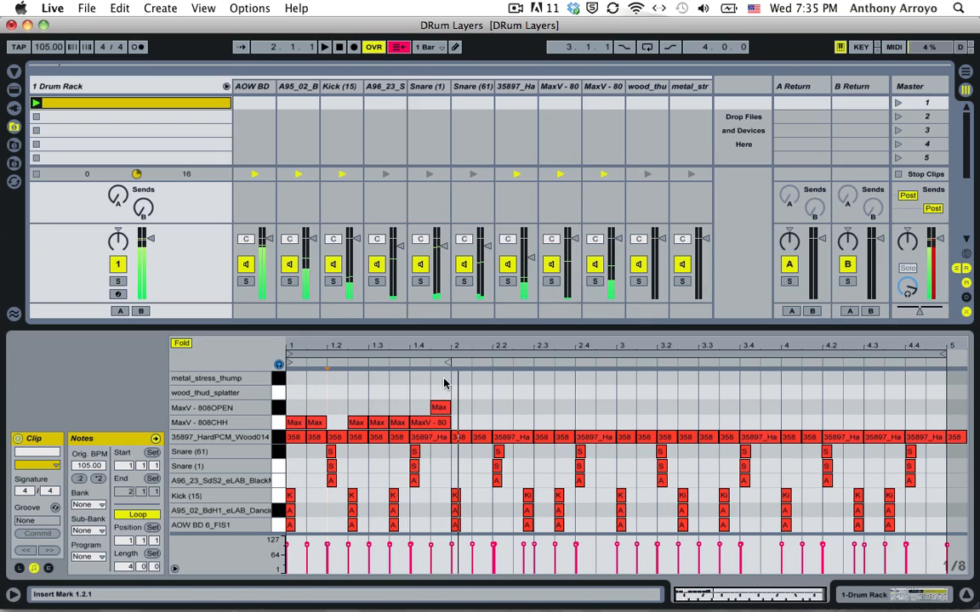
key("space")
Duplicate the first bar of MaxV - 808CHH and 808OPEN notes into bar 2 and play the beat.
left_click_drag(444, 381, 288, 428)
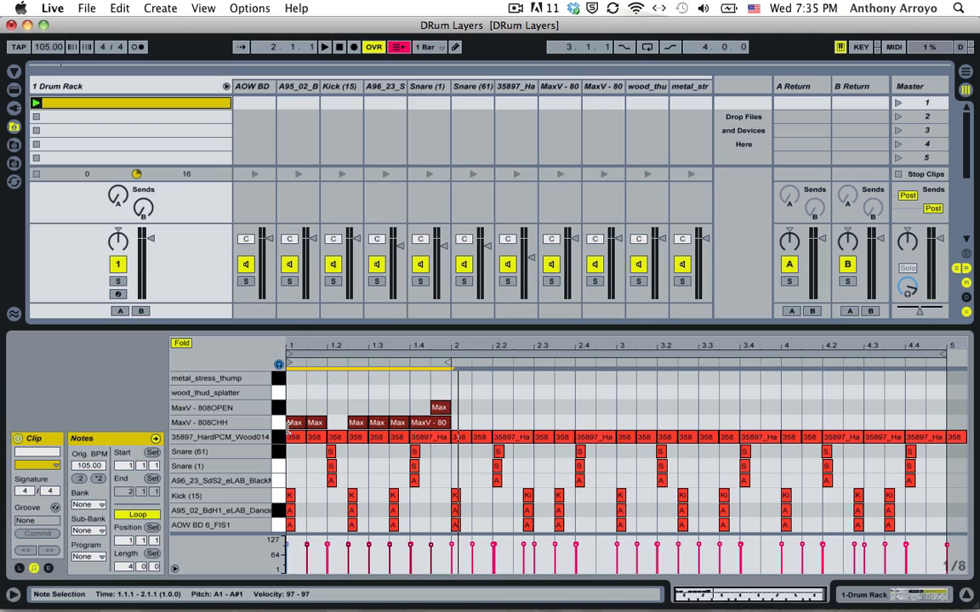
key("super+d")
key("space")
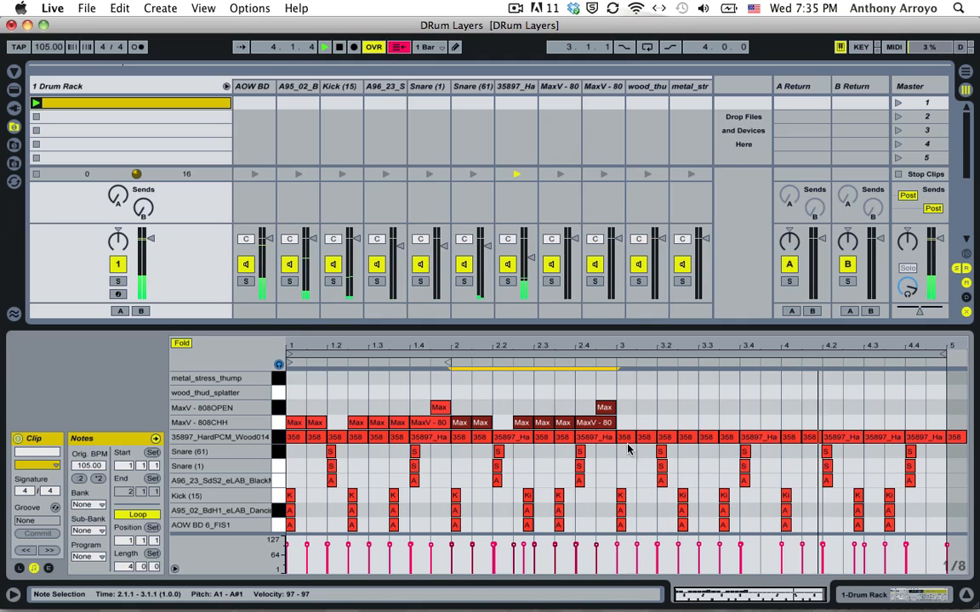
key("space")
Duplicate the two-bar MaxV - 808CHH and 808OPEN pattern into bars 3 and 4 and play the whole loop.
left_click(609, 383)
left_click_drag(449, 416, 287, 400)
key("super+d")
key("space")
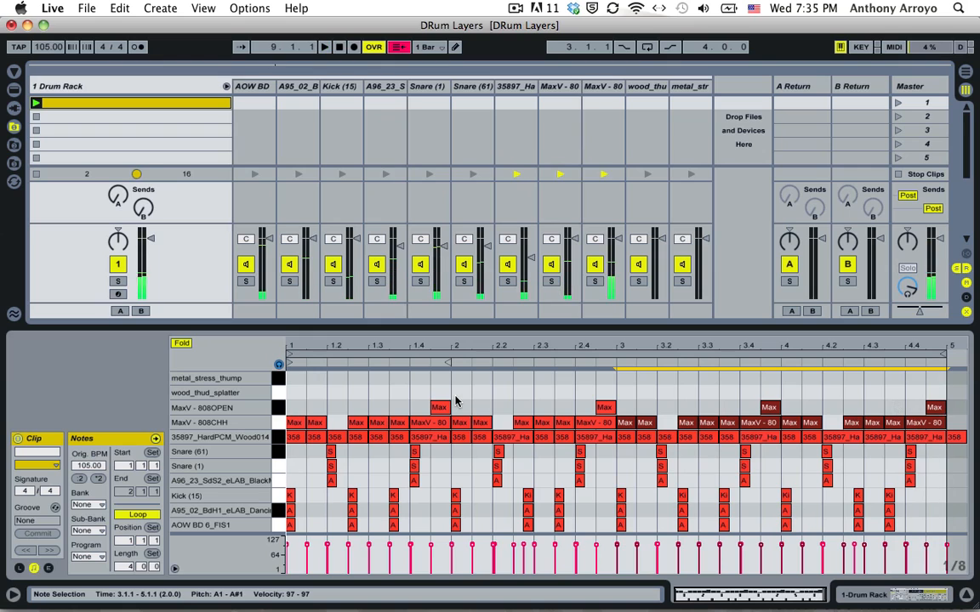
key("space")
Enlarge the clip and mixer area, collapse the Drum Rack track's chains, show its devices and audition the beat.
left_click_drag(421, 326, 398, 421)
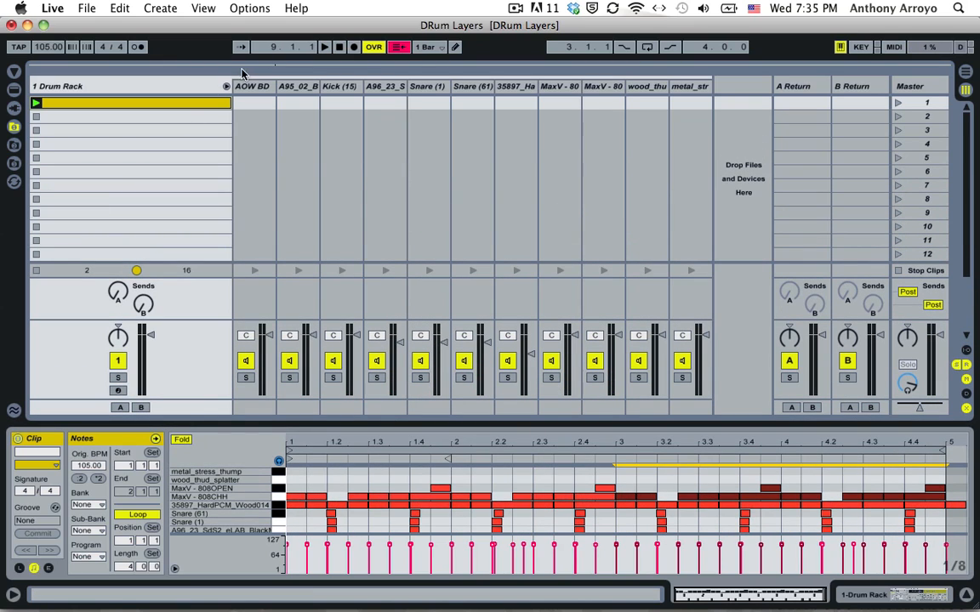
left_click(226, 88)
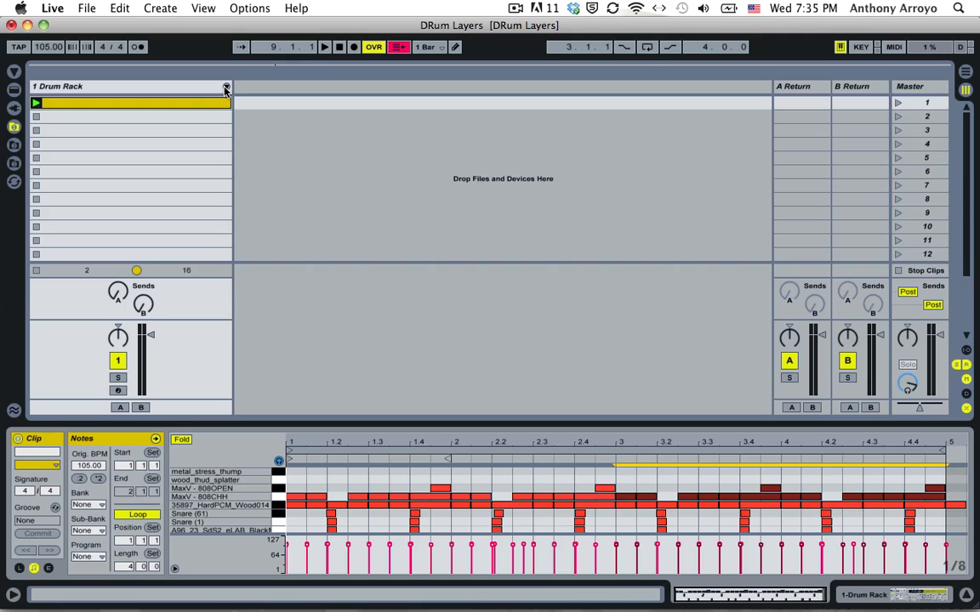
left_click(201, 89)
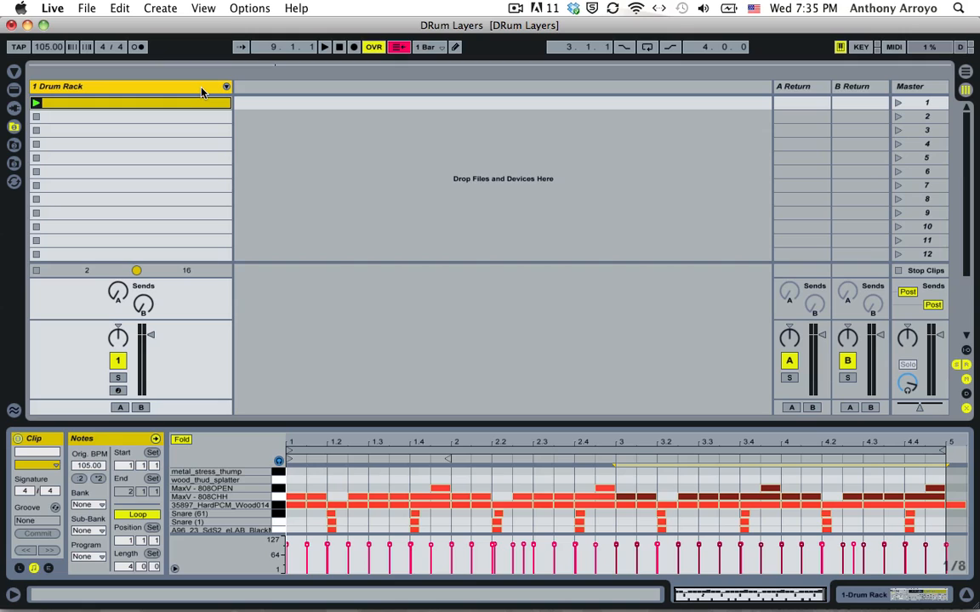
key("shift+Tab")
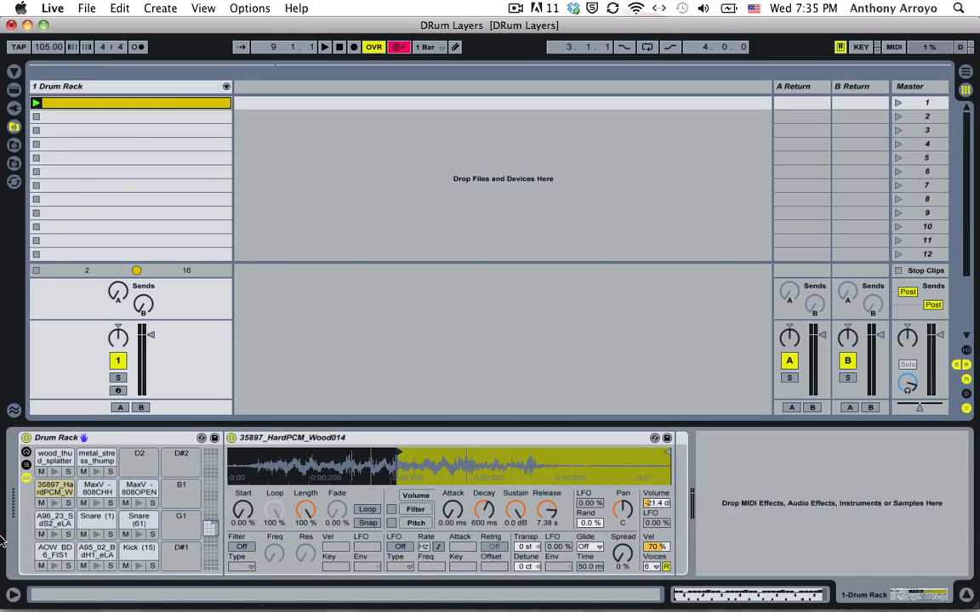
key("space")
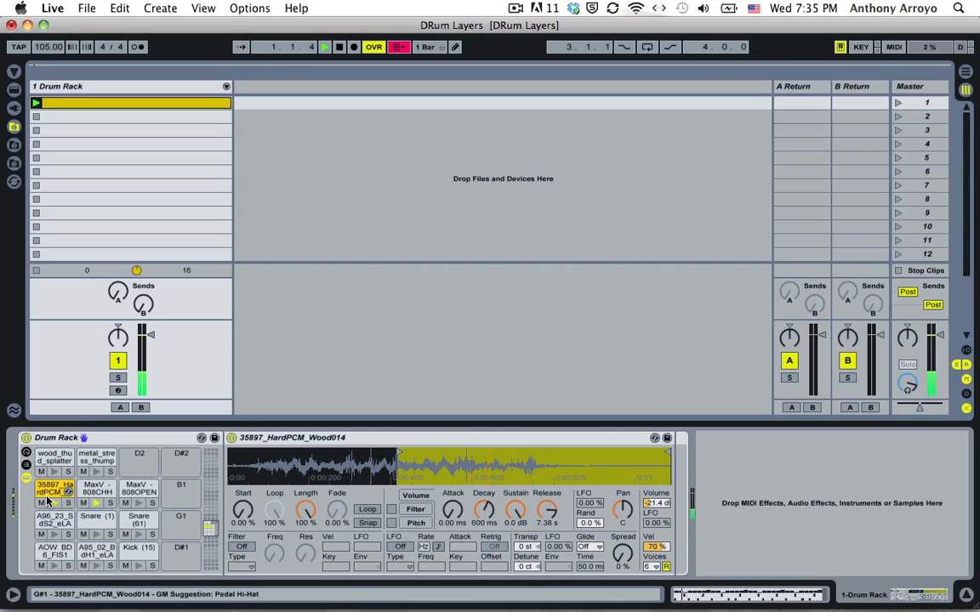
key("space")
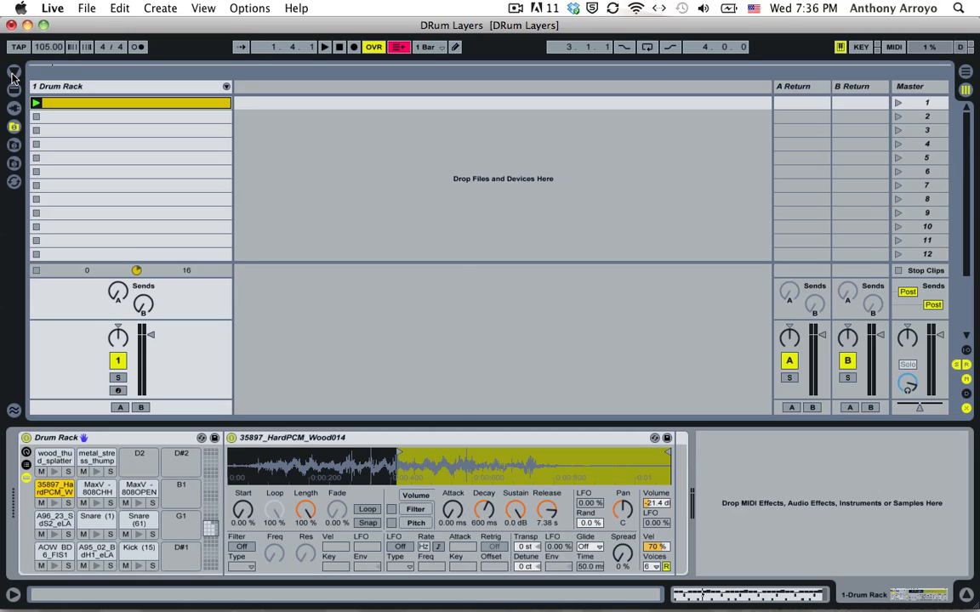
Add the Auto Pan audio effect after the 35897_HardPCM_Wood014 sampler in the Drum Rack.
left_click(14, 74)
left_click(13, 73)
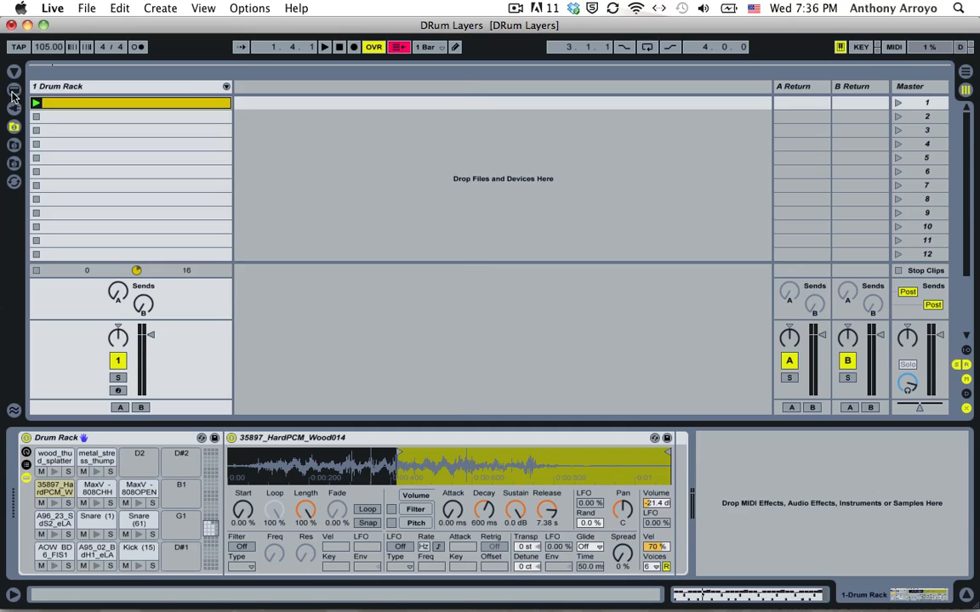
left_click(14, 90)
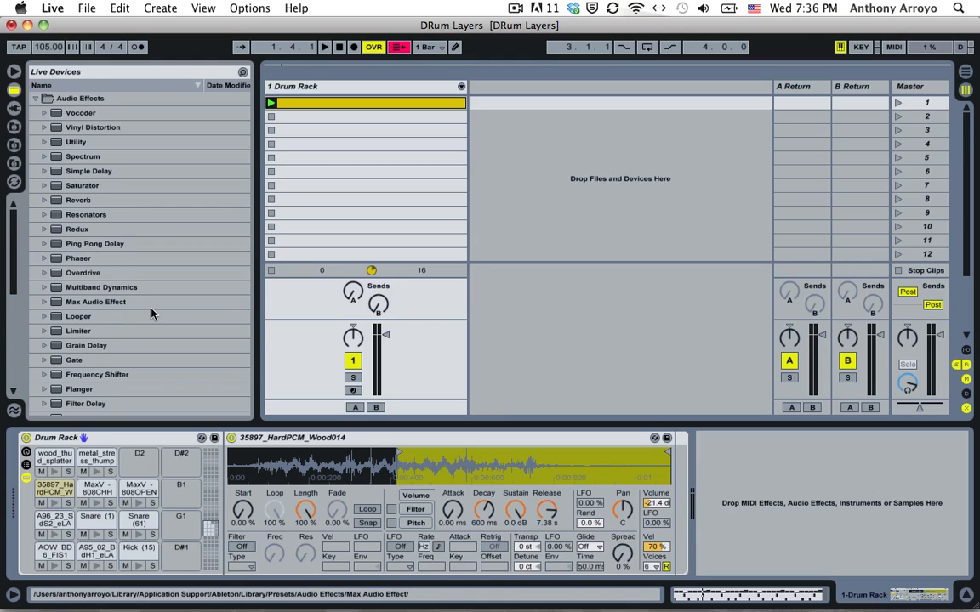
scroll(152, 315, "down", 10)
left_click(88, 302)
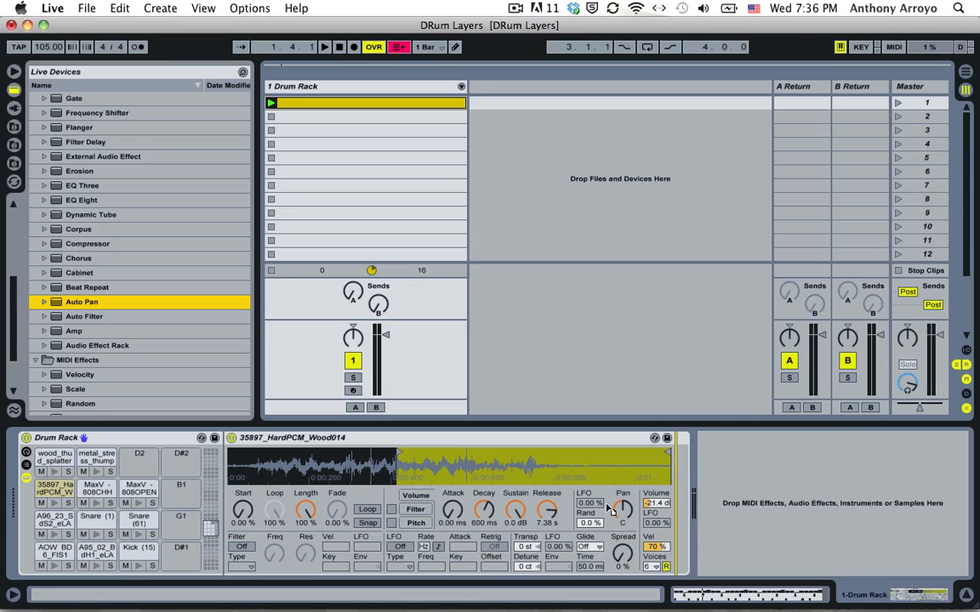
key("Return")
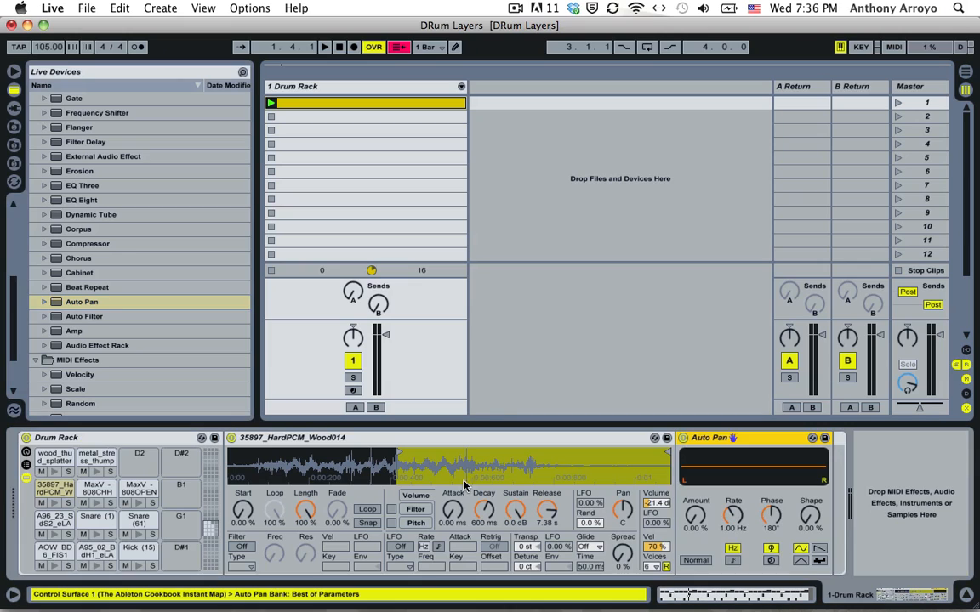
Set the Auto Pan amount on the 35897_HardPCM_Wood014 pad to 57.9% while auditioning the beat, and hide the device browser.
left_click(49, 492)
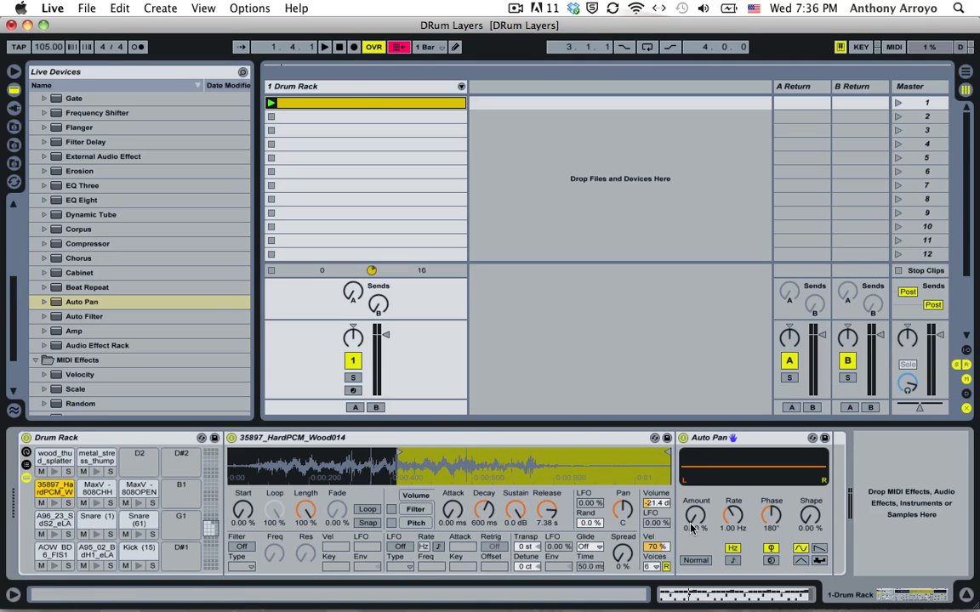
left_click_drag(694, 528, 689, 516)
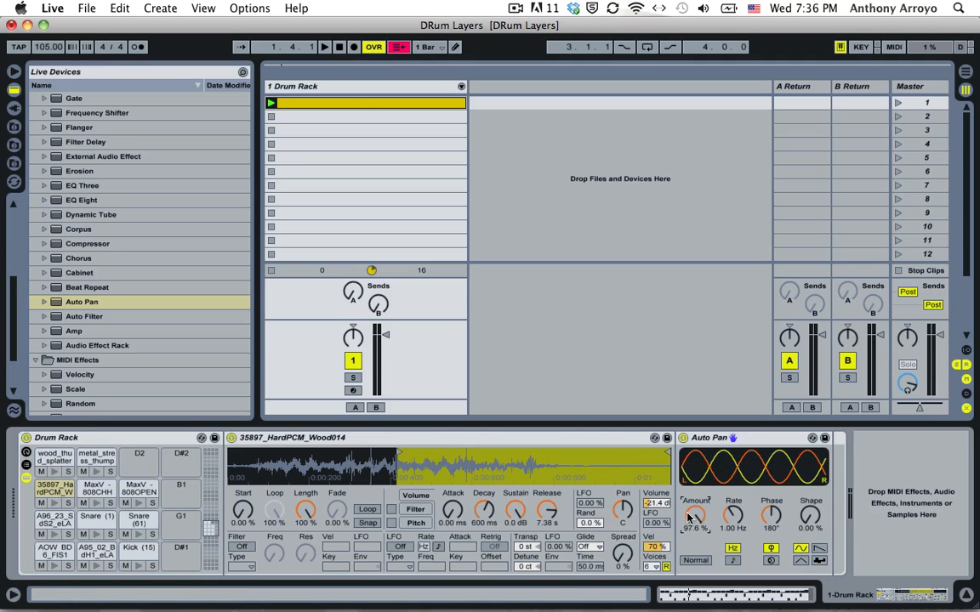
key("space")
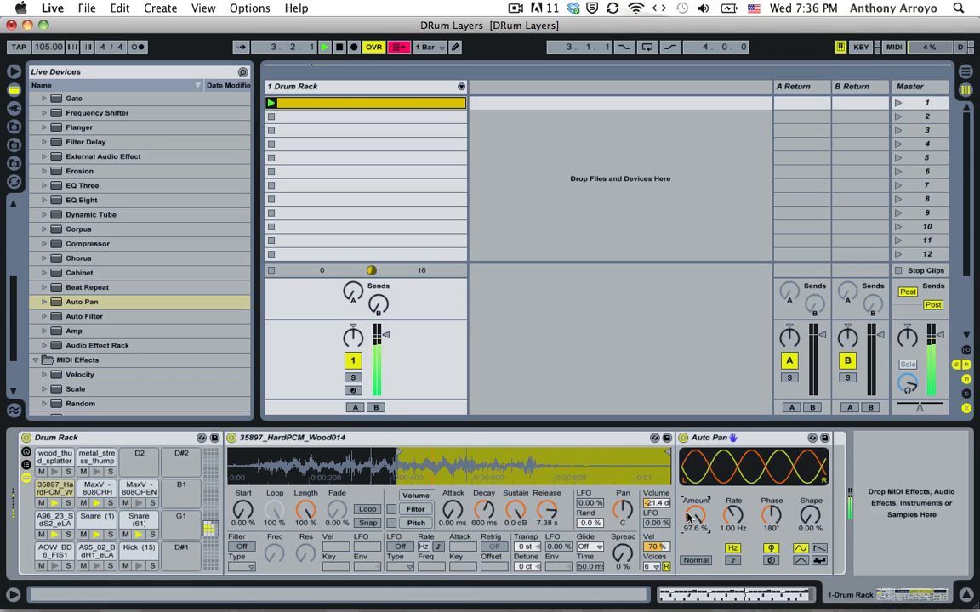
left_click_drag(691, 517, 690, 533)
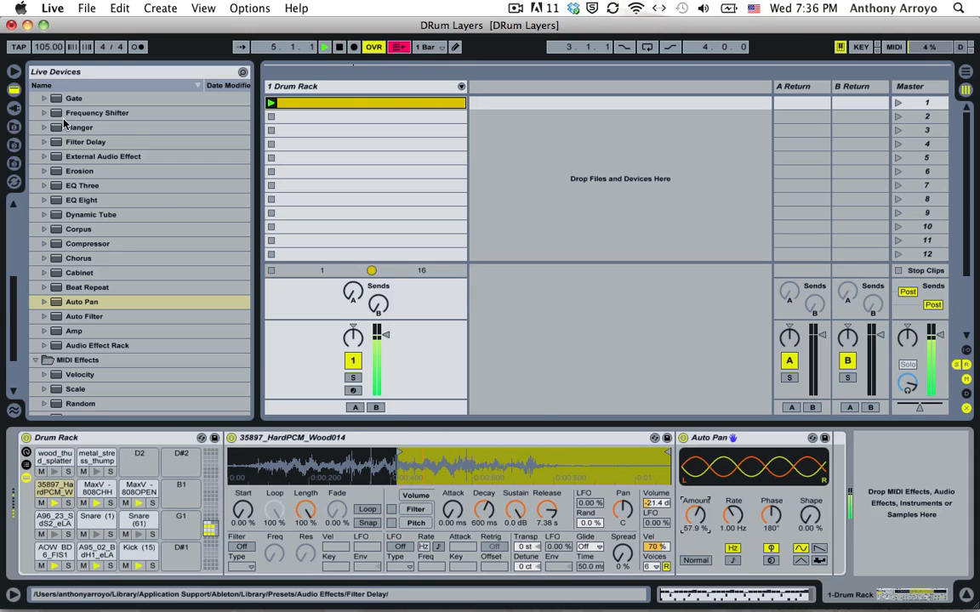
left_click(12, 71)
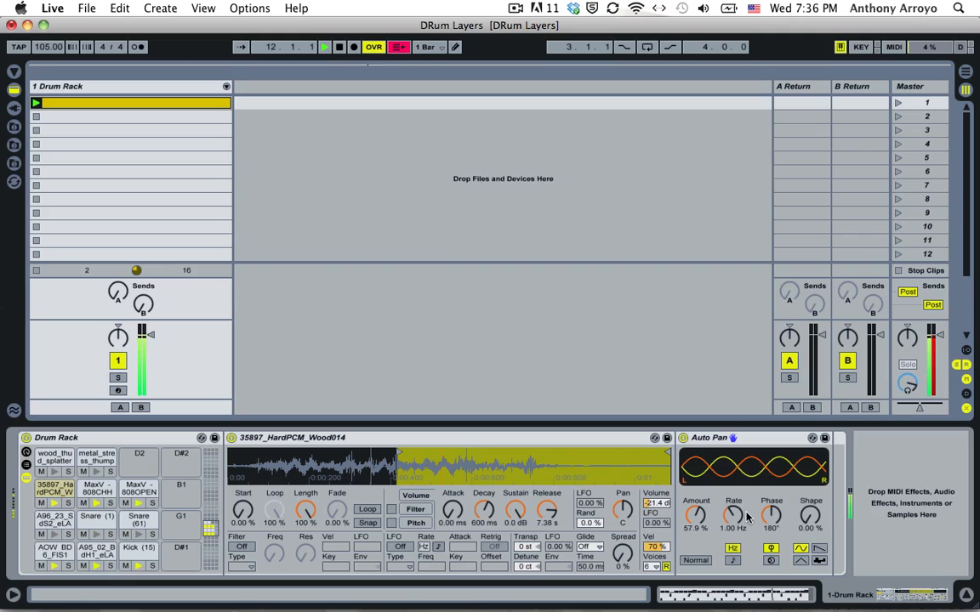
key("space")
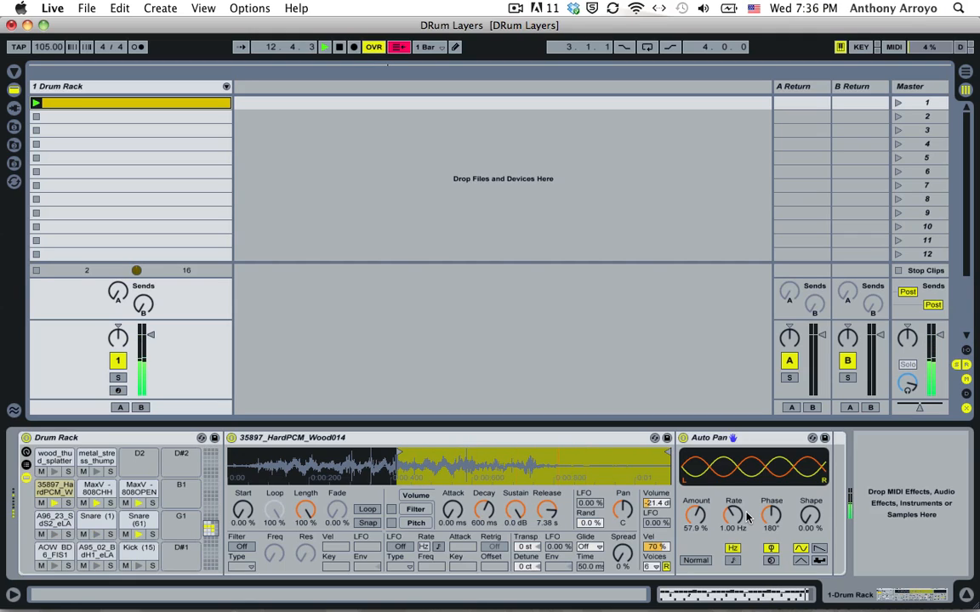